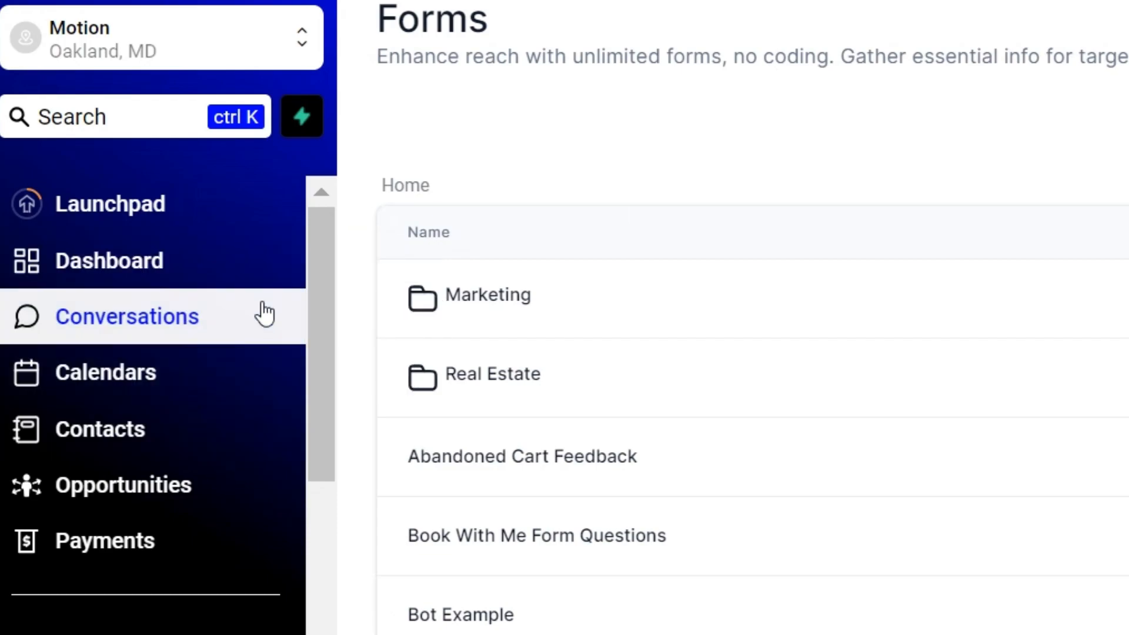
- Open the Sites section and look over its available areas, from Funnels and Websites to WordPress
scroll(298, 361, down, 5)
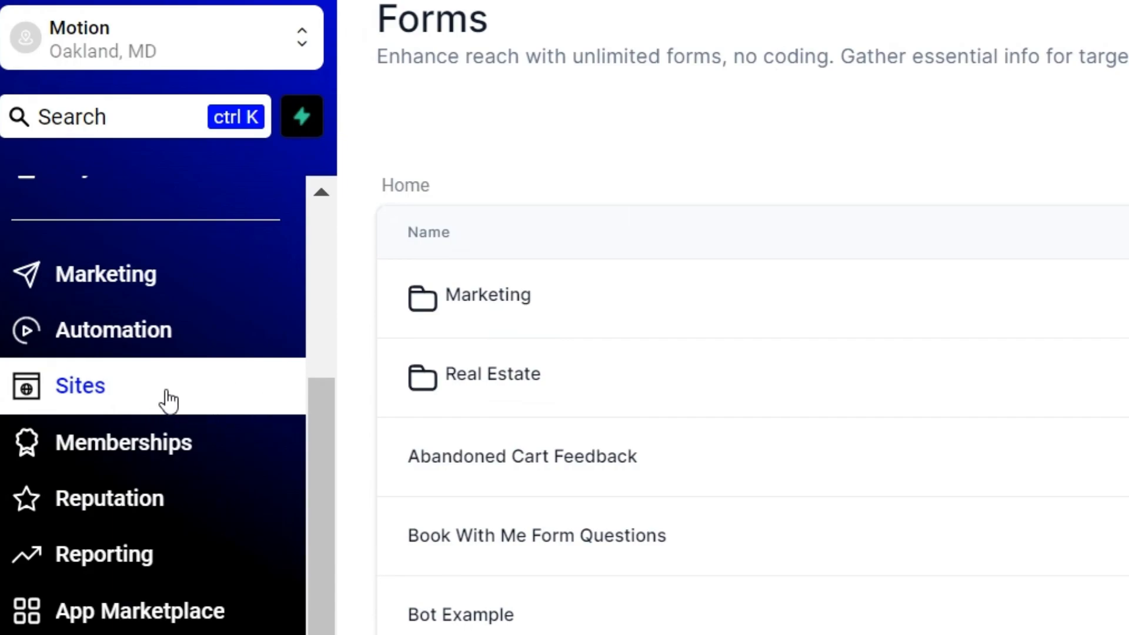
click(120, 386)
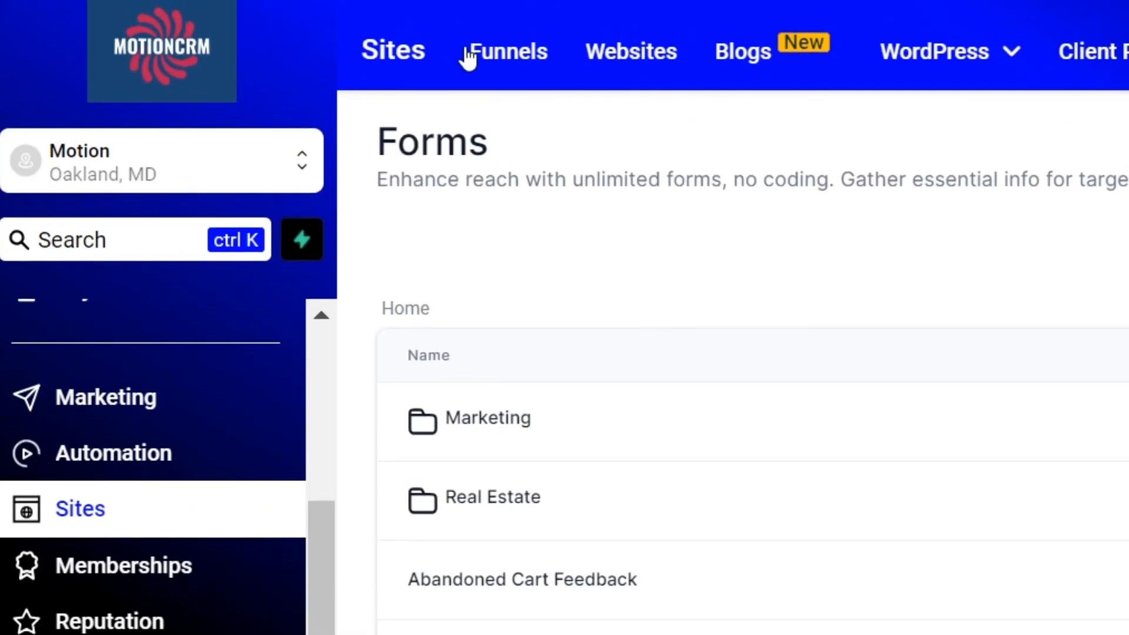
mouse_move(987, 57)
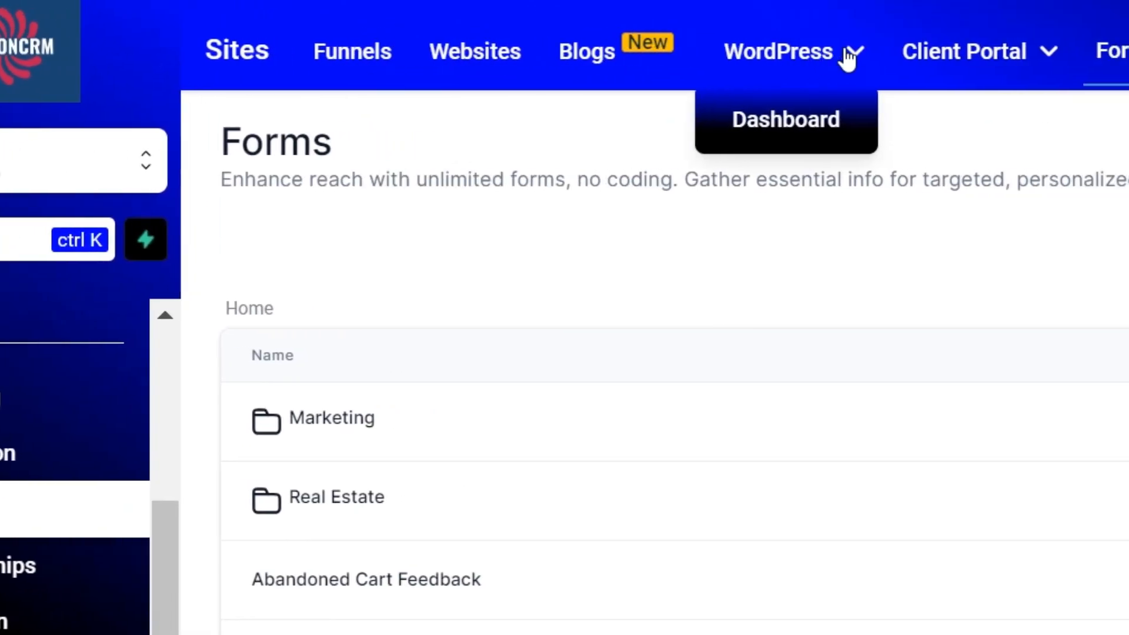
mouse_move(1127, 57)
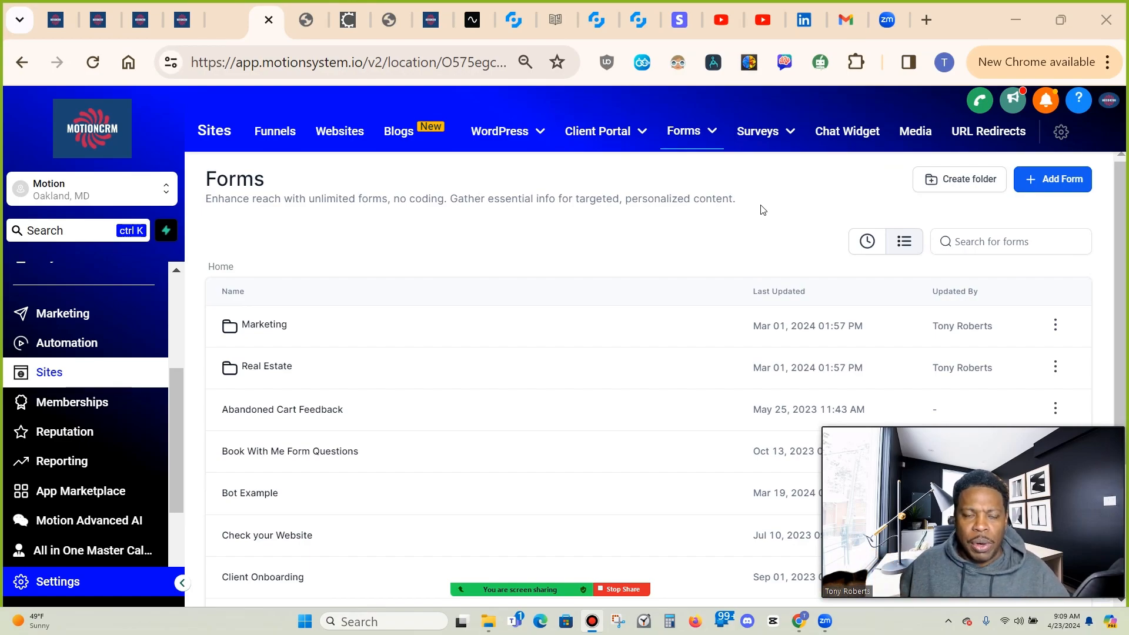
- Find the Perfect Review Program Form on the second page of the forms list and open it for editing
scroll(780, 353, down, 3)
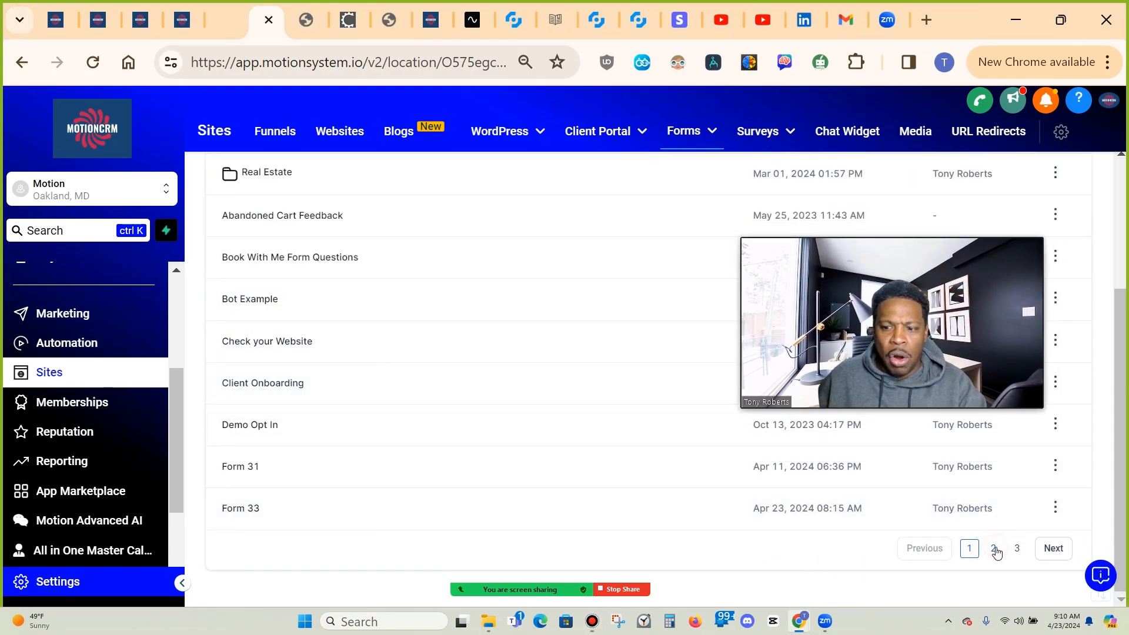
click(994, 548)
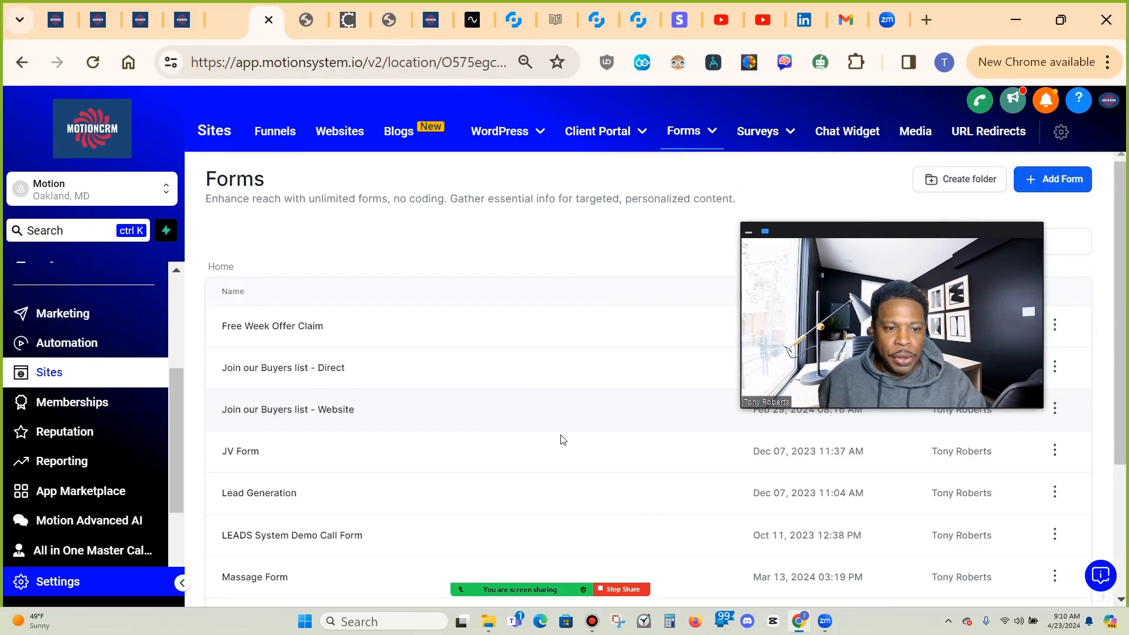
scroll(553, 450, down, 3)
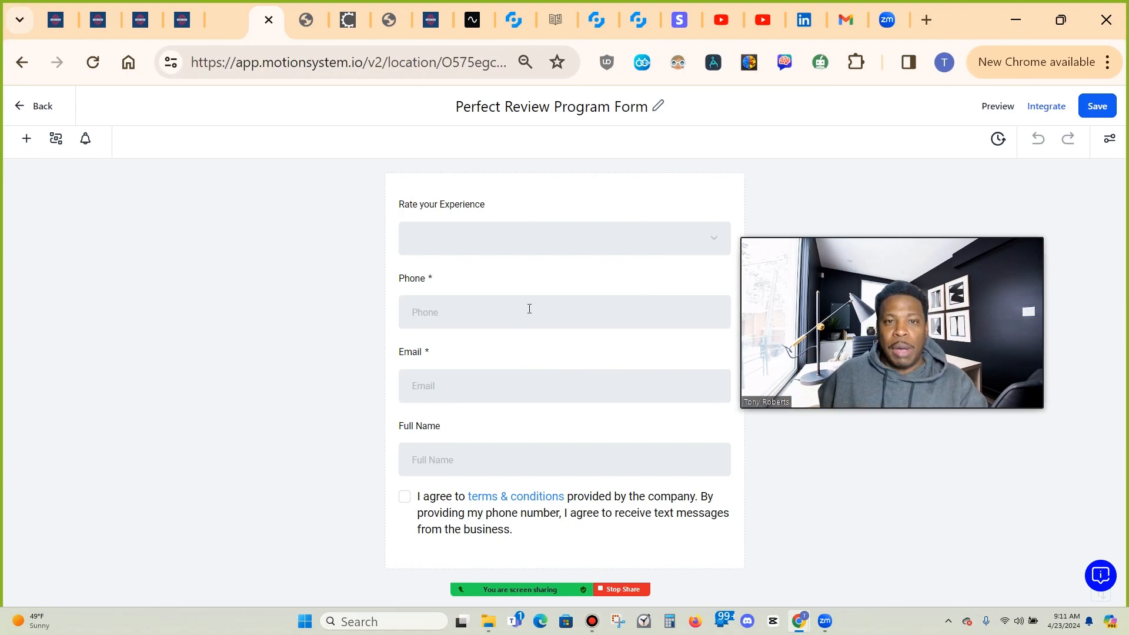
- Look at the settings of the Rate your Experience dropdown field
click(705, 250)
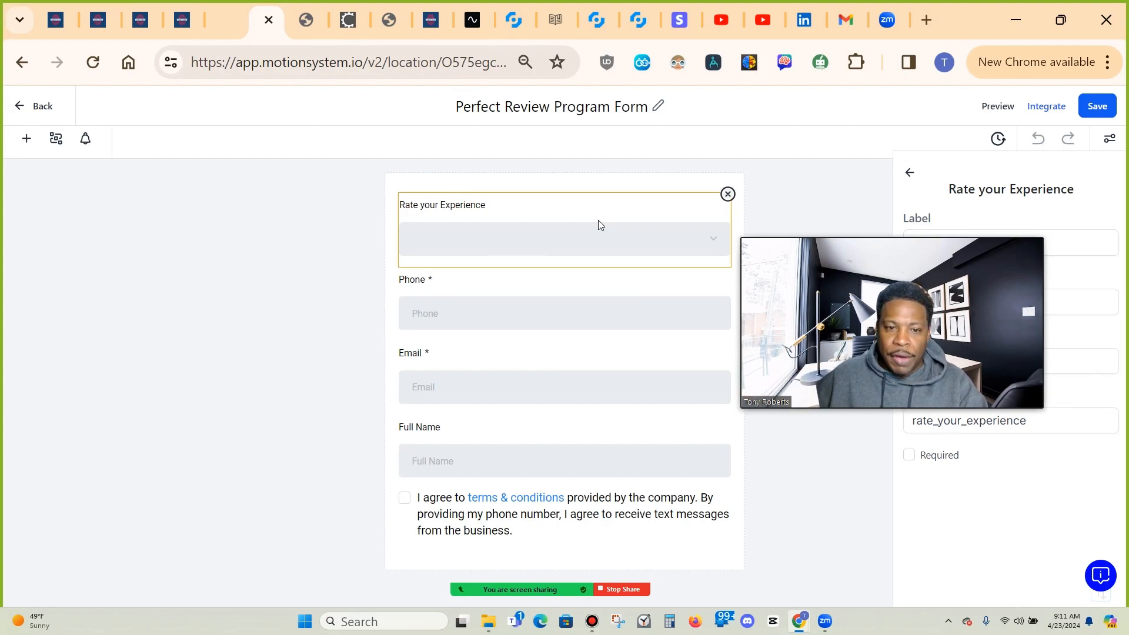
click(739, 235)
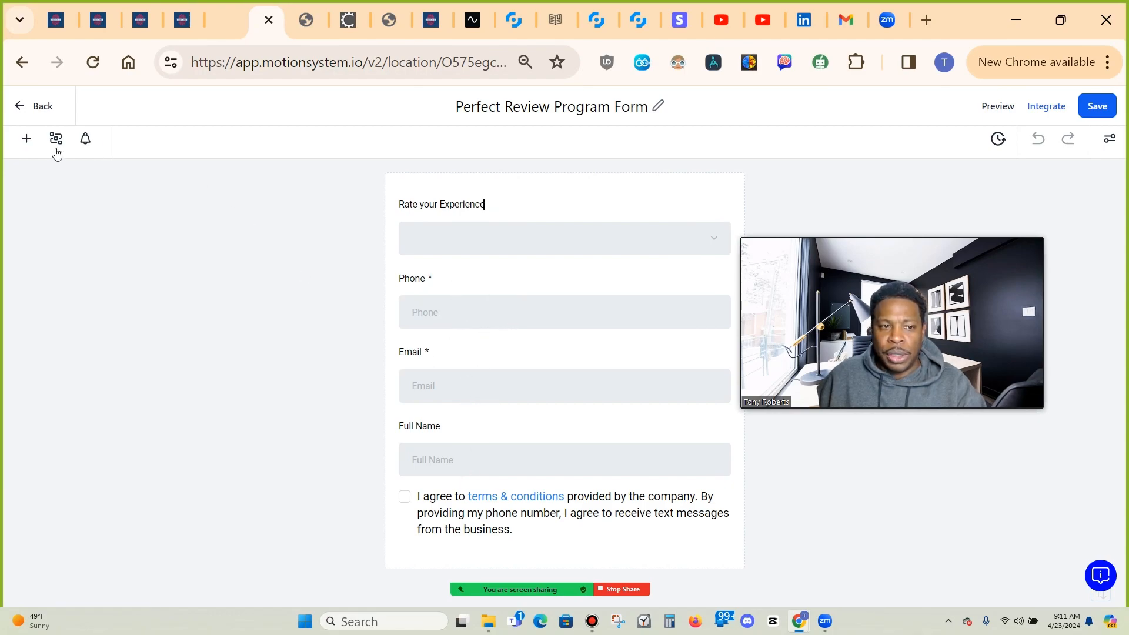
click(551, 212)
- Reorder the contact fields beneath Rate your Experience to Full Name, Email, Phone
click(541, 298)
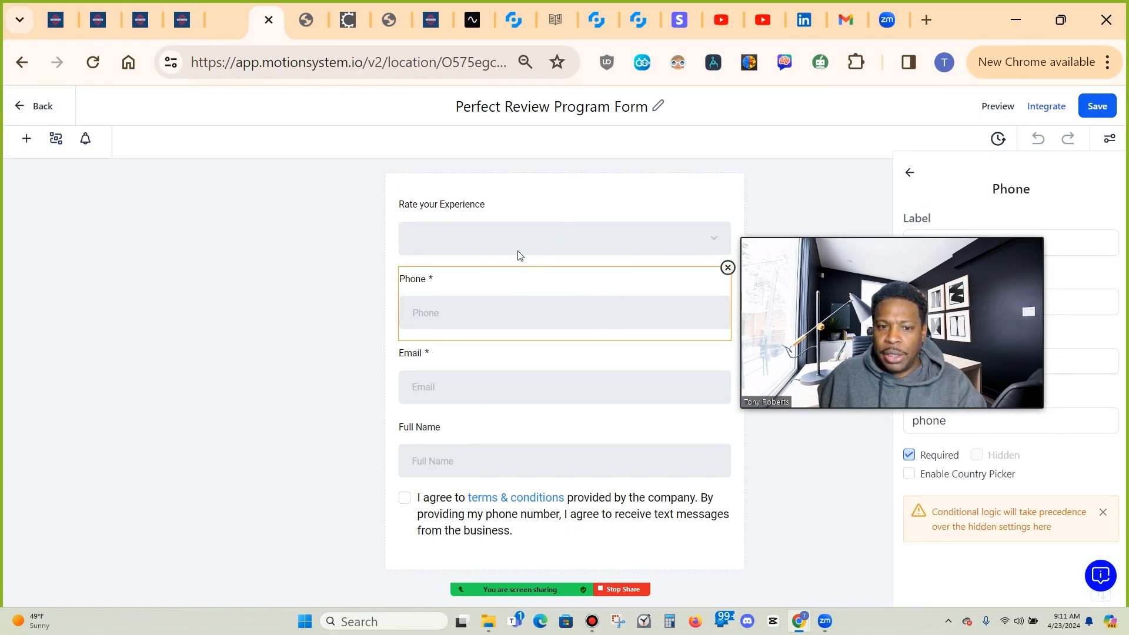
click(486, 446)
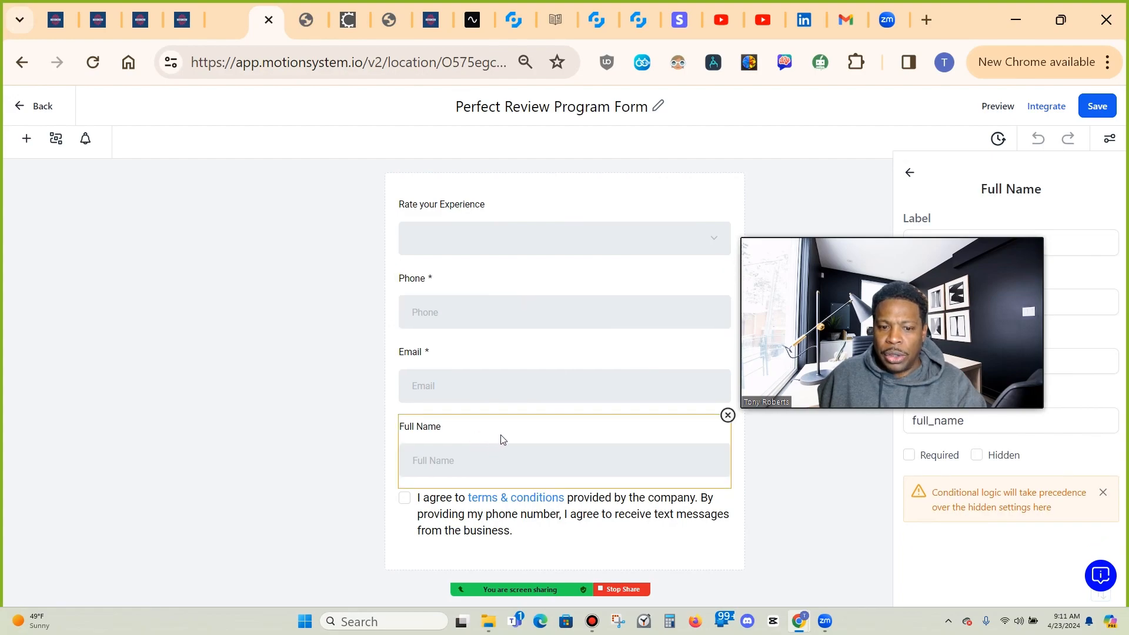
drag(503, 440, 500, 321)
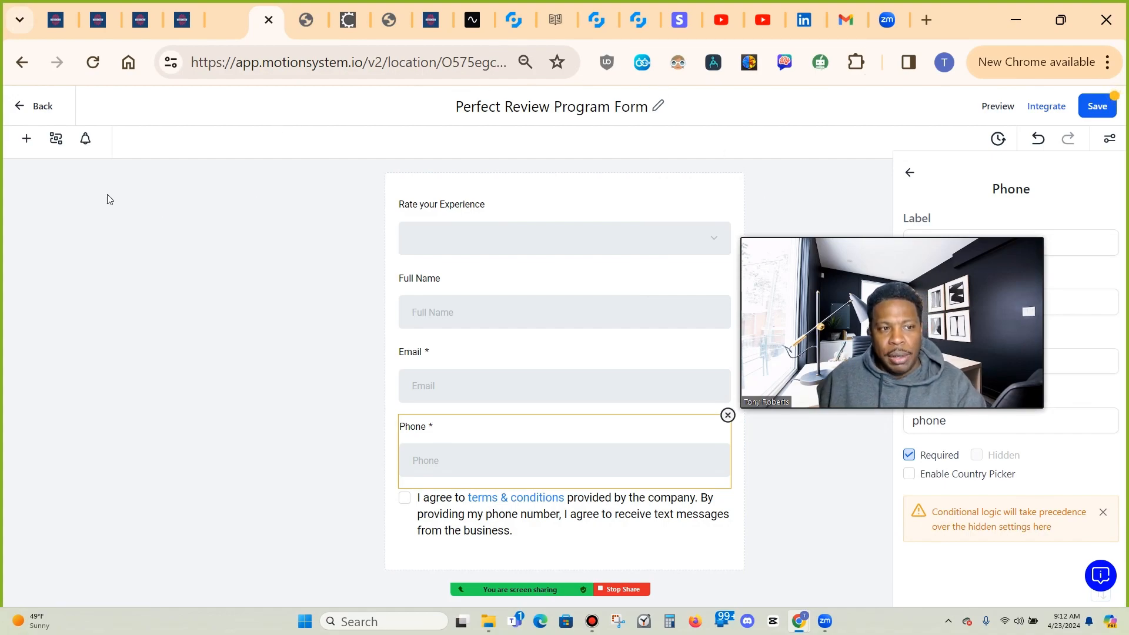
- Examine the form elements that can be added, both the Quick Add ones and the Custom Fields groups
click(28, 141)
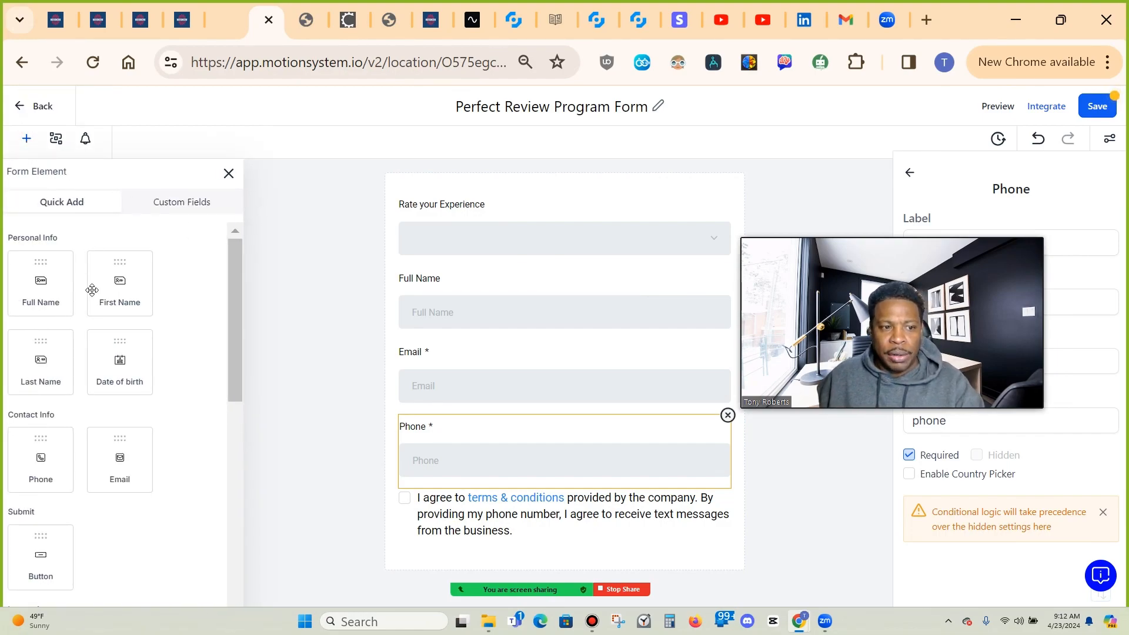
mouse_move(239, 369)
mouse_down()
mouse_move(239, 526)
mouse_move(245, 350)
mouse_up()
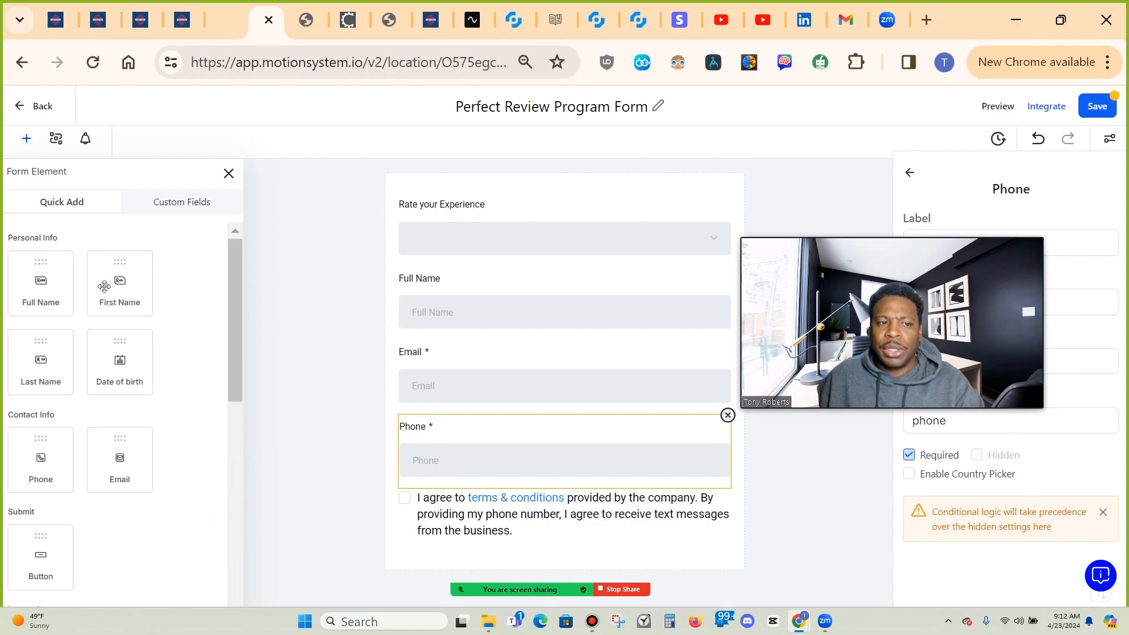
click(185, 202)
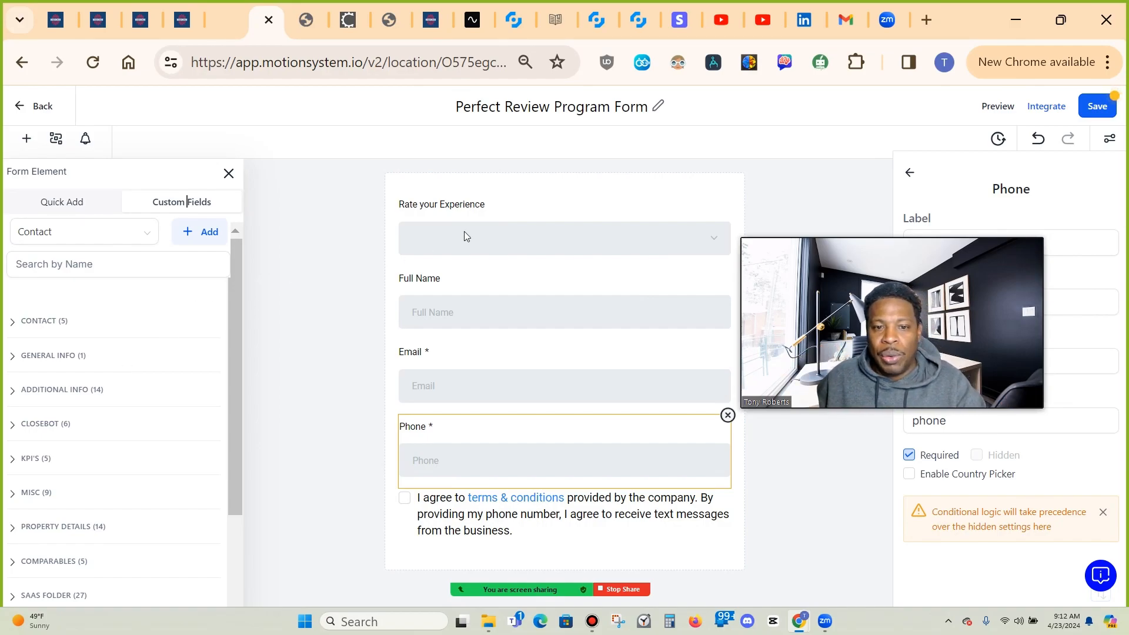
click(358, 252)
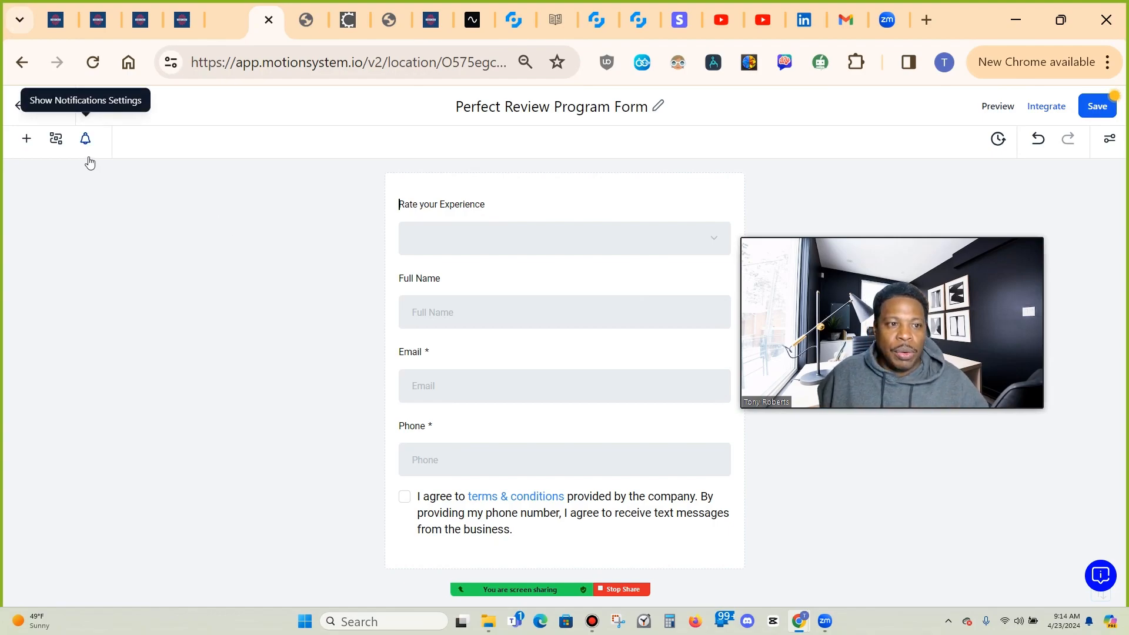
- Look through the Quick Add elements, including the personal, contact, submit, payment and address fields
click(26, 138)
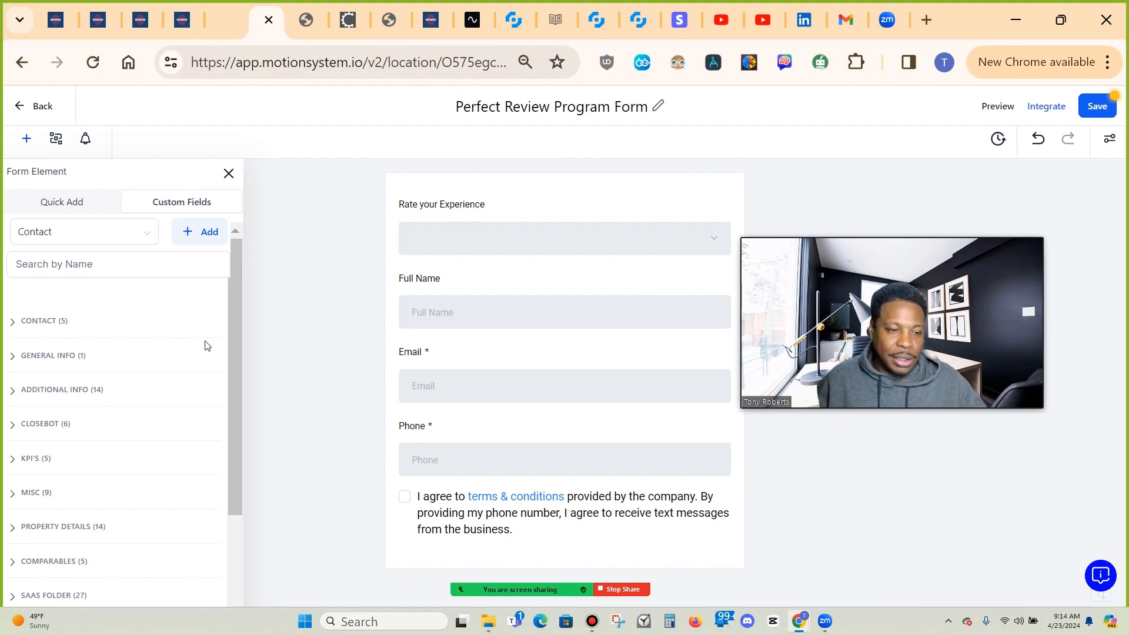
click(59, 204)
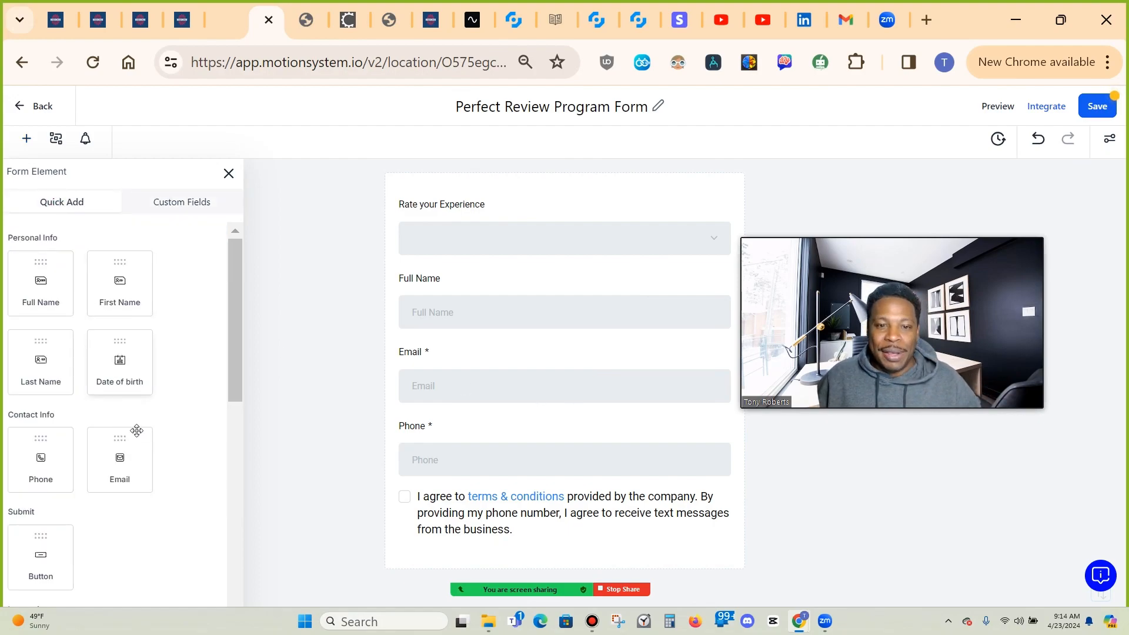
scroll(145, 440, down, 3)
scroll(144, 440, down, 3)
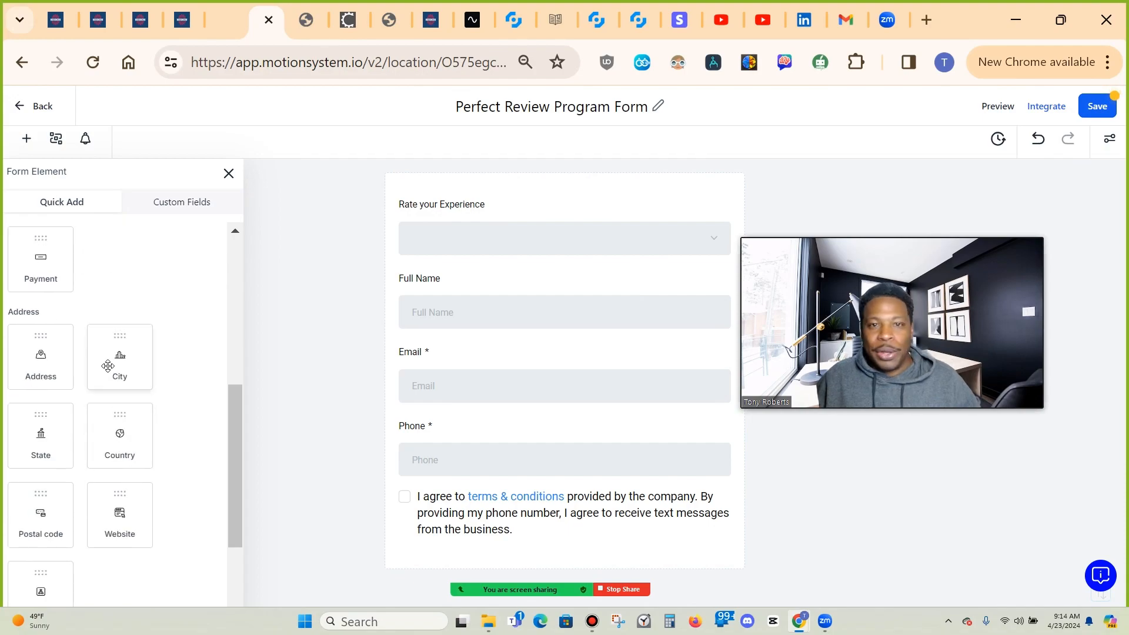
scroll(245, 376, up, 3)
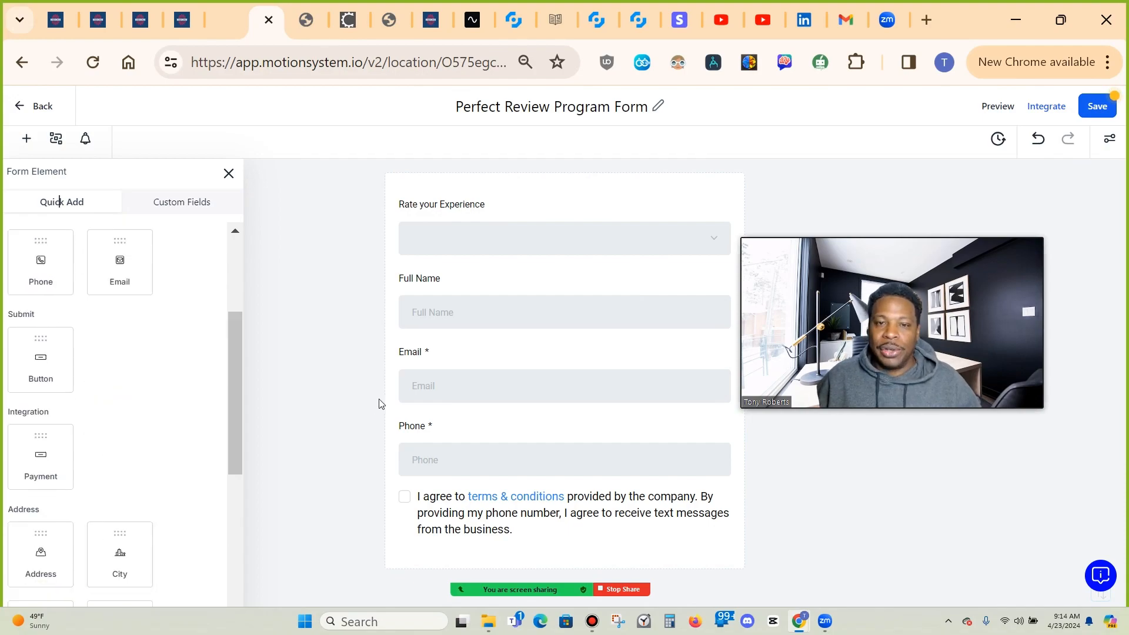
scroll(194, 259, up, 3)
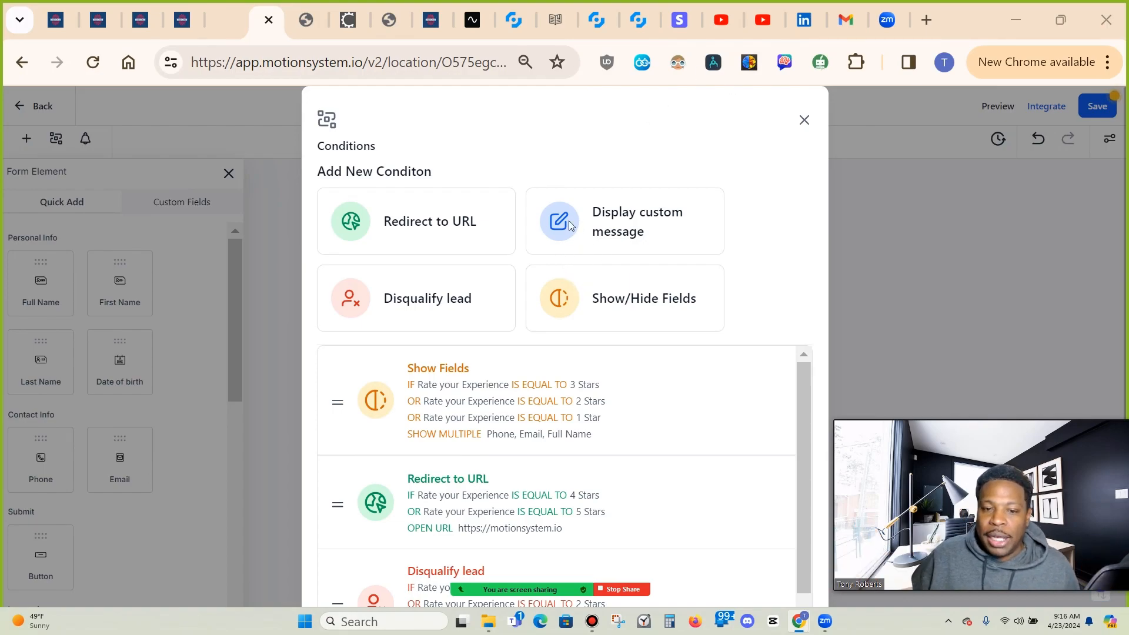
- View the options for a Display custom message condition, then close them without saving
click(586, 241)
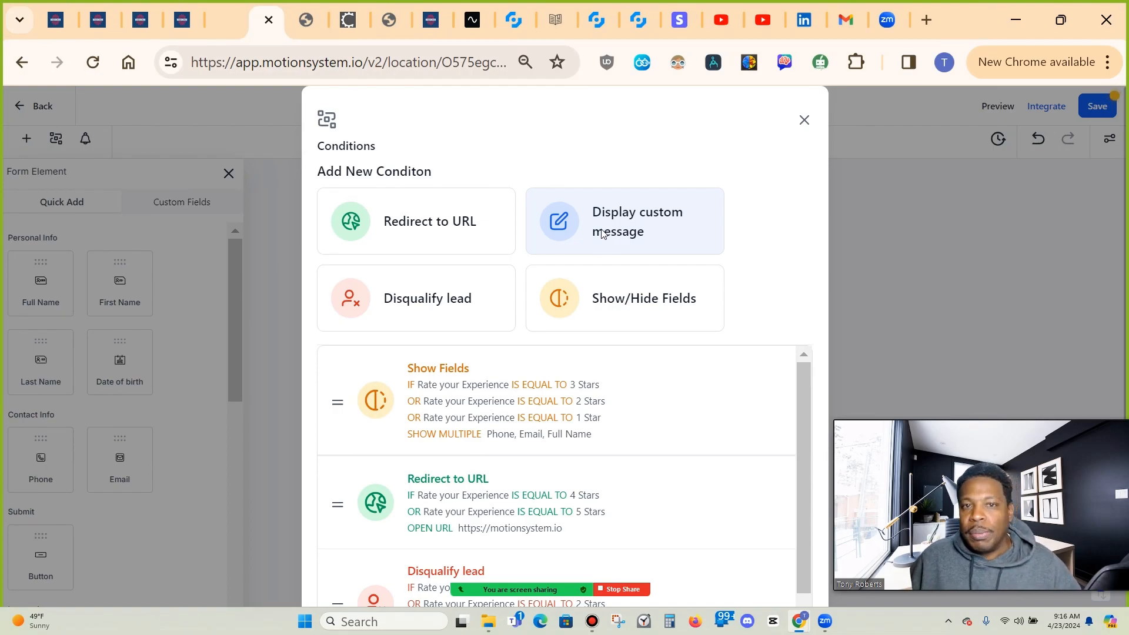
click(604, 231)
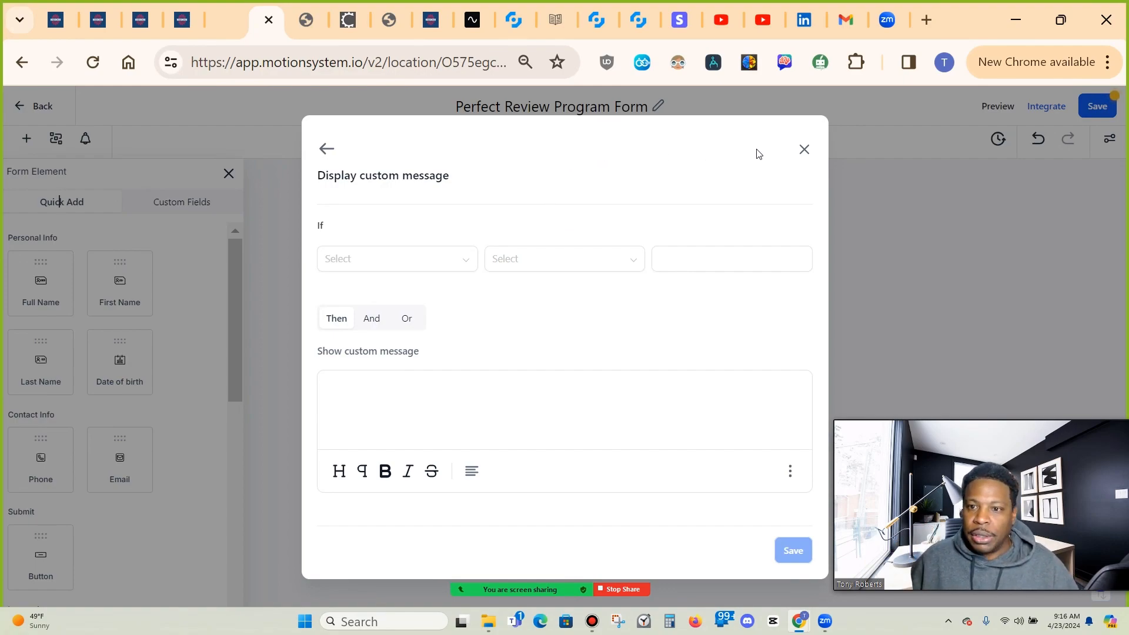
click(805, 152)
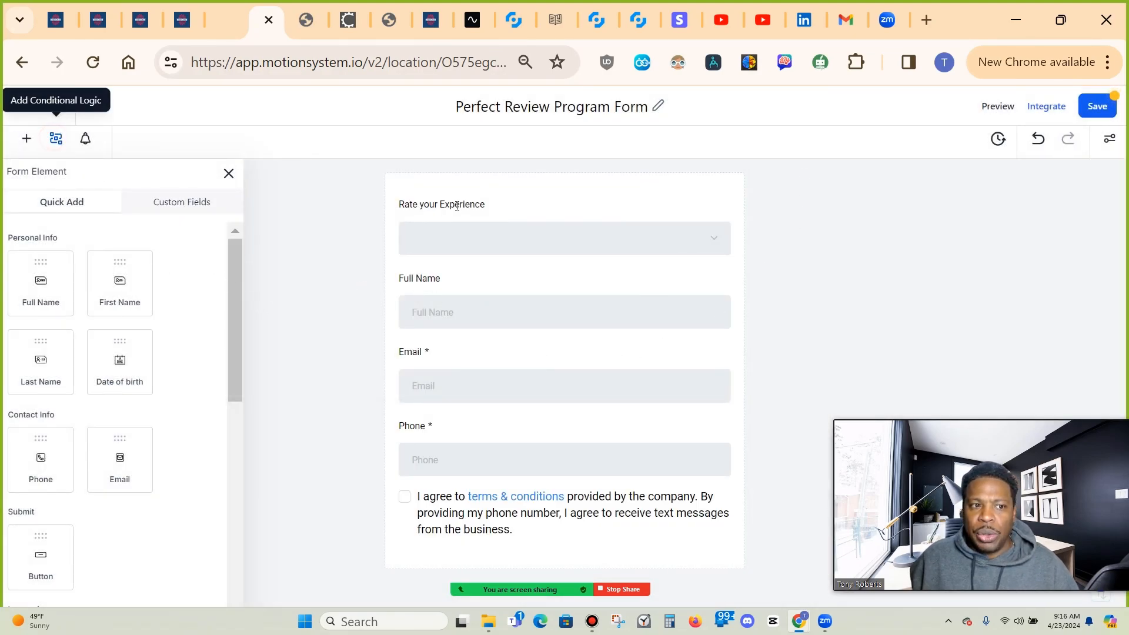
- Review the form's existing Show Fields, Redirect to URL and Disqualify lead conditions in its conditional logic
click(56, 138)
click(326, 148)
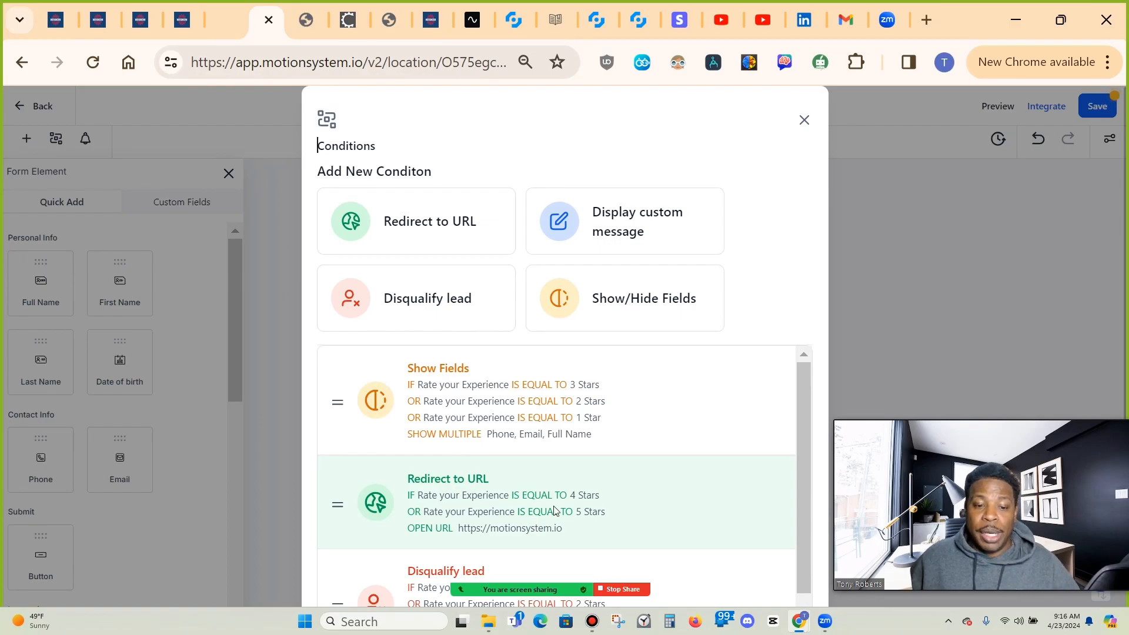
scroll(562, 497, down, 1)
scroll(572, 468, down, 2)
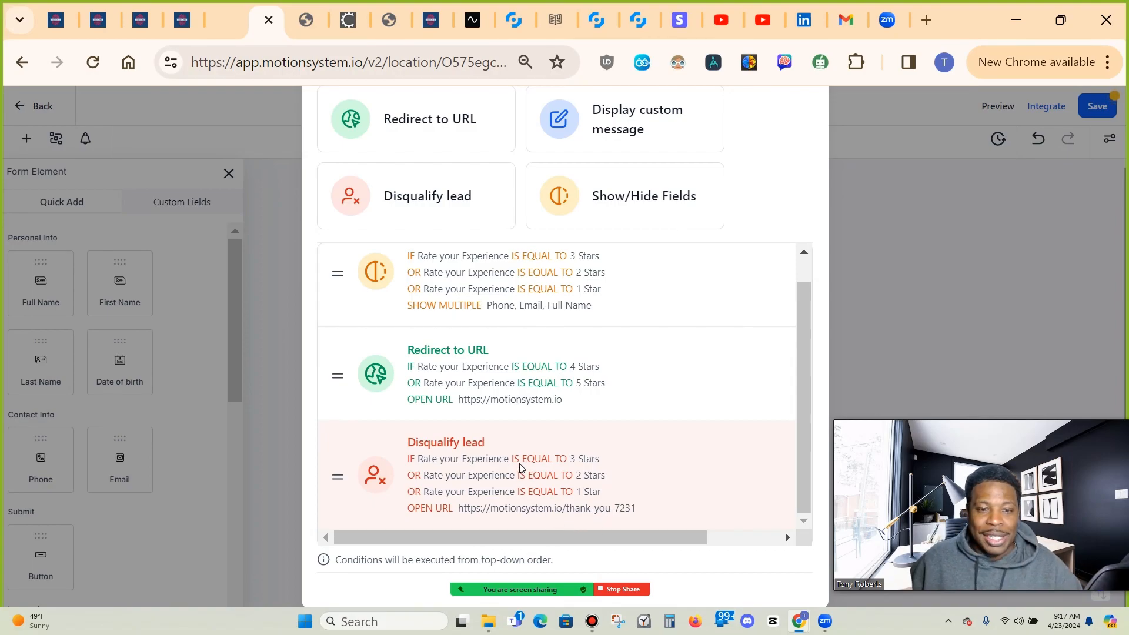
scroll(544, 370, up, 3)
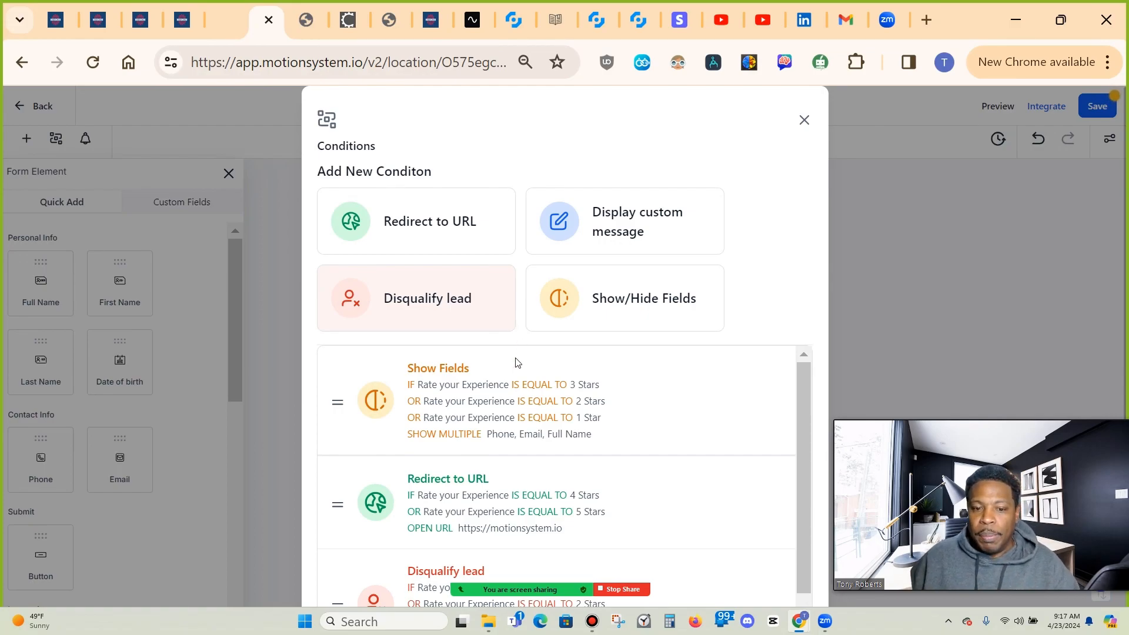
scroll(494, 424, down, 1)
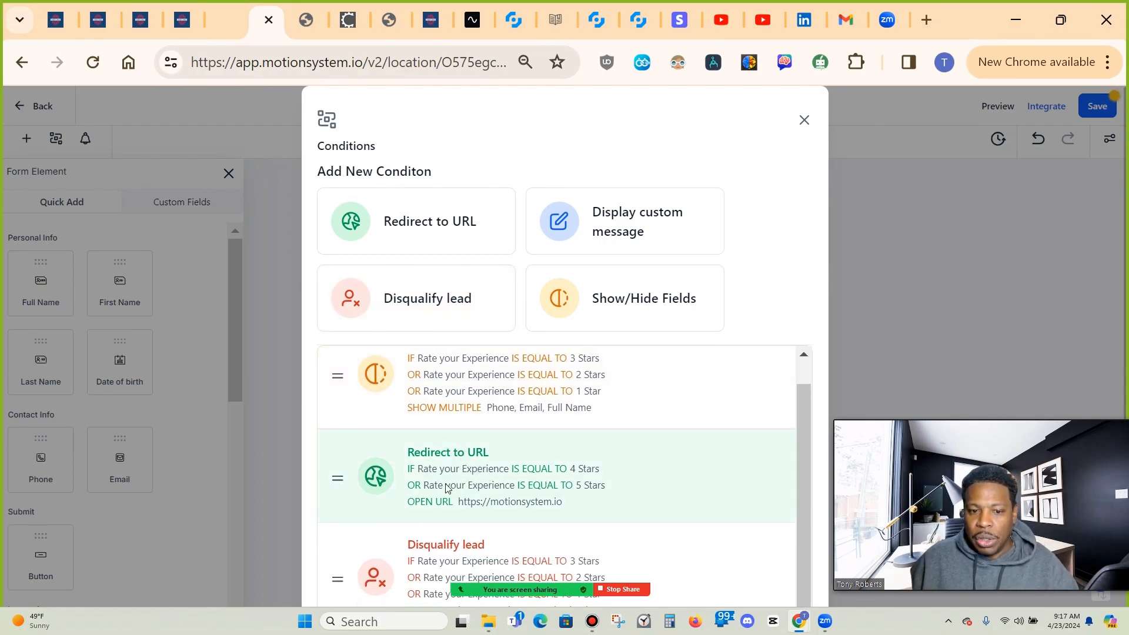
scroll(497, 349, up, 1)
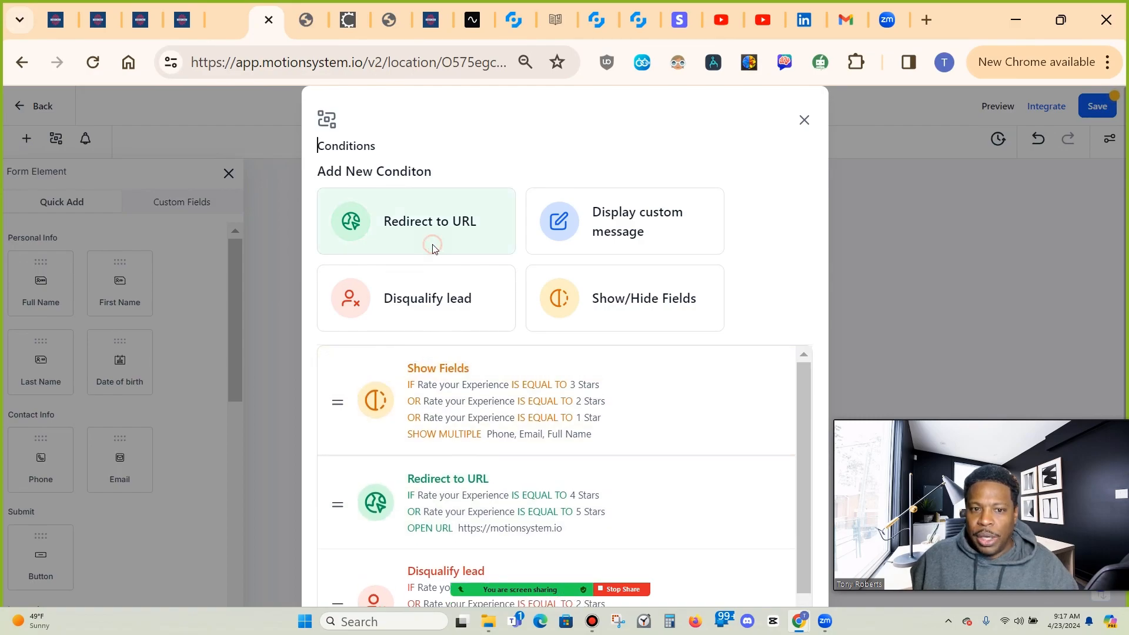
- Start a Redirect to URL condition that applies if Rate your Experience Is Equal To 2 Stars
click(436, 249)
click(440, 254)
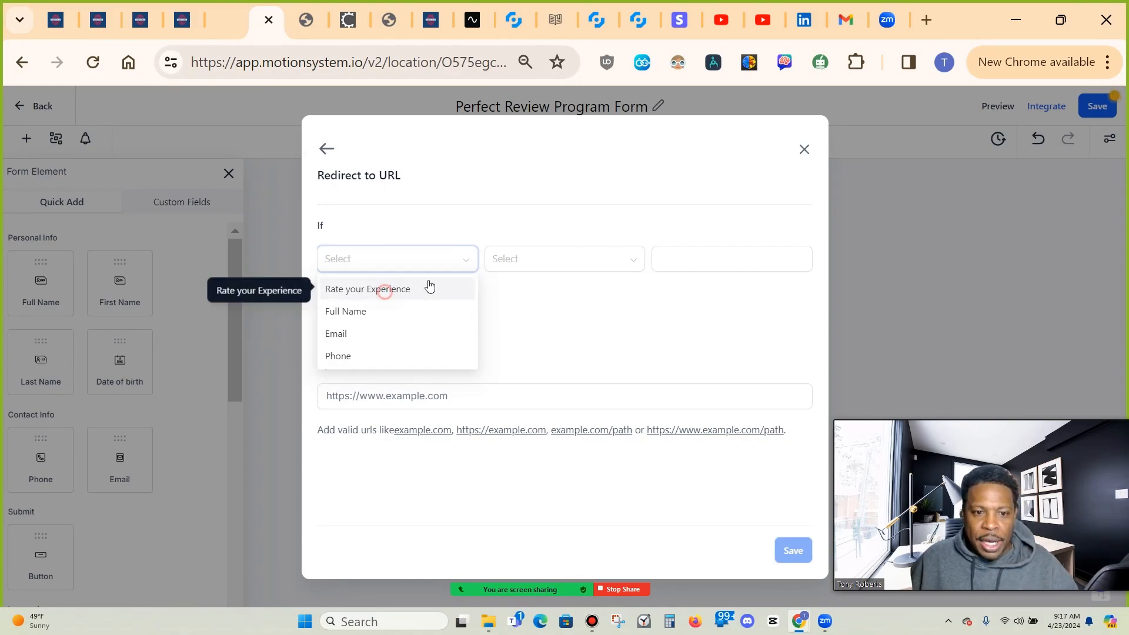
click(396, 290)
click(781, 265)
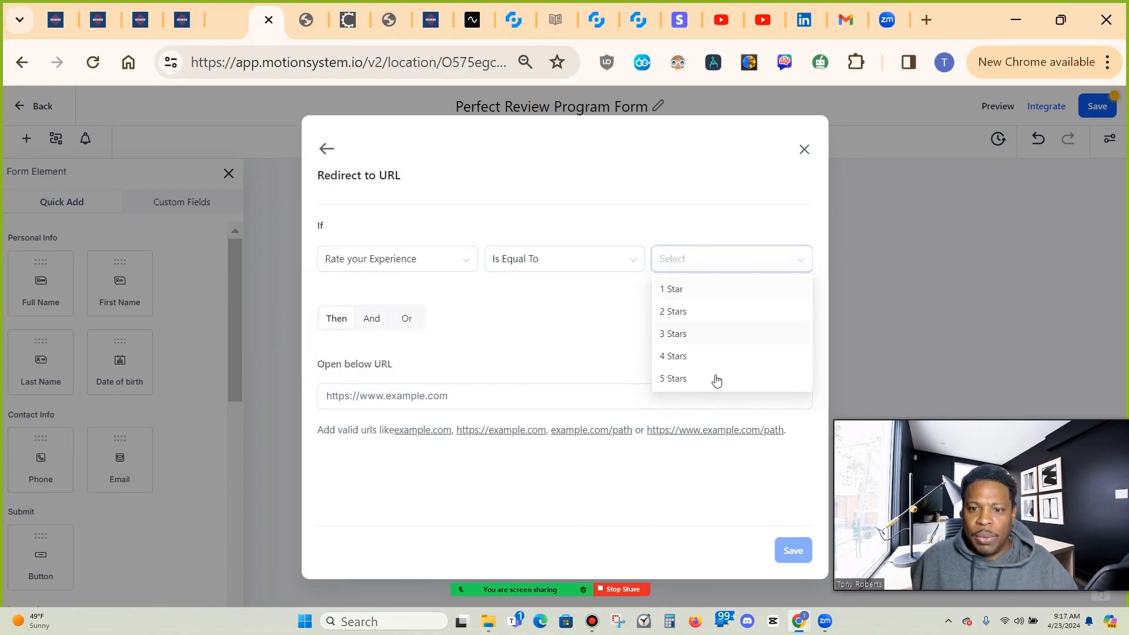
click(687, 313)
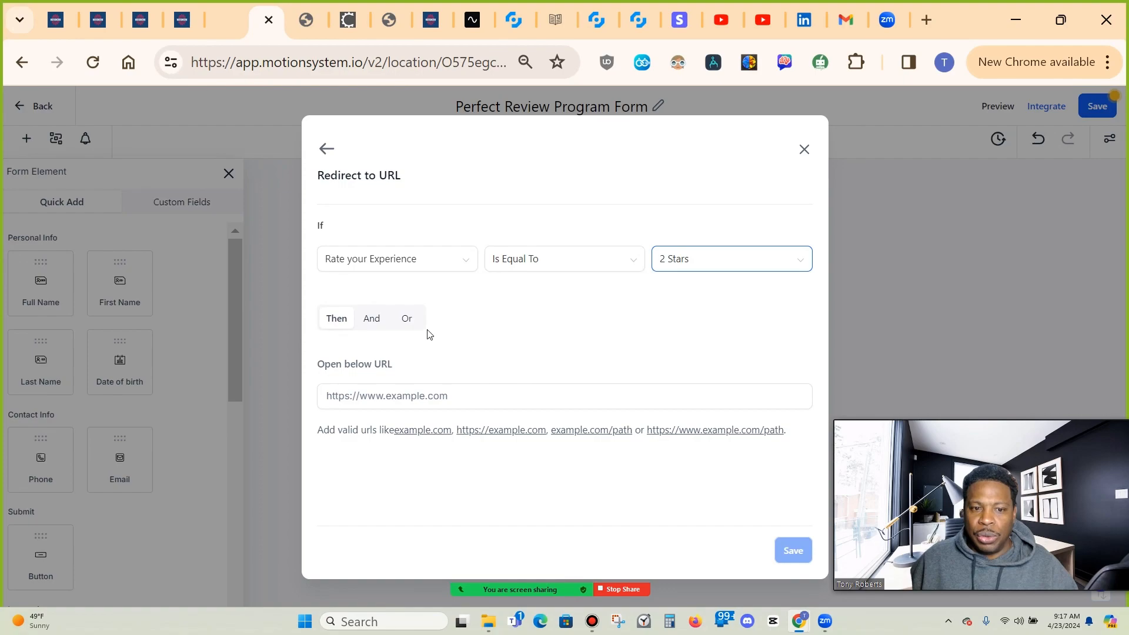
click(467, 397)
text(www)
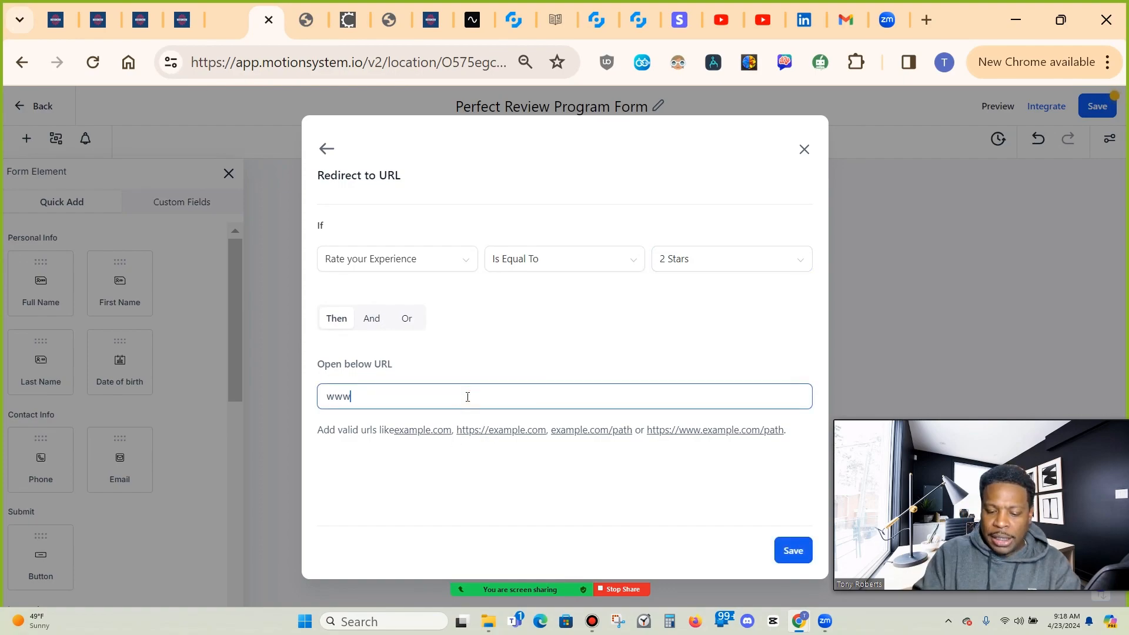
text(.gotoba)
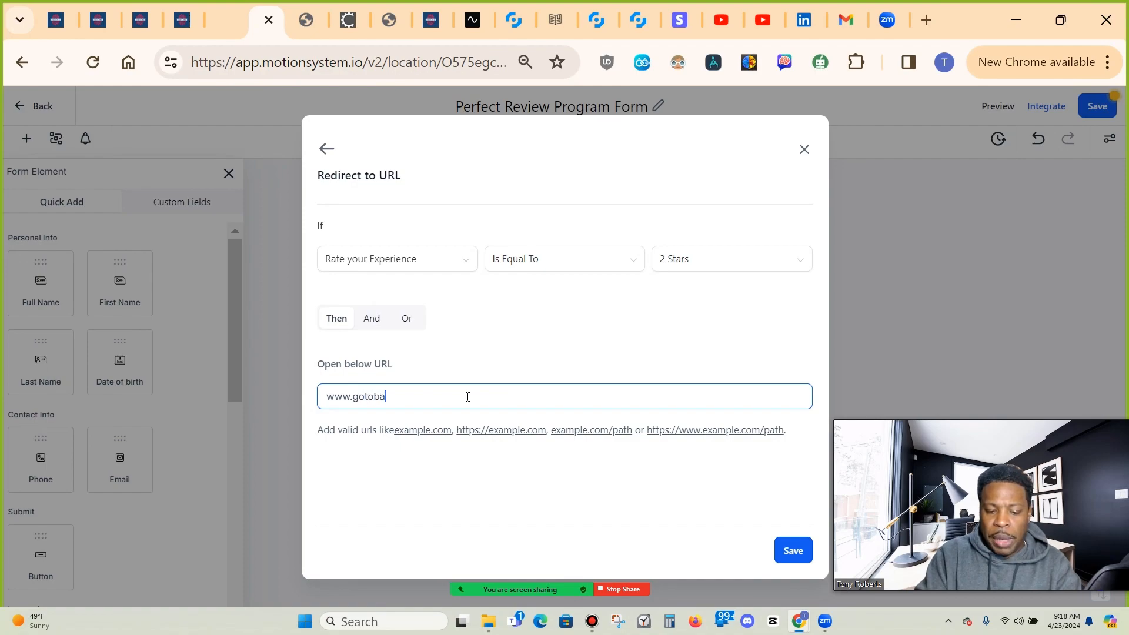
text(dreview.com)
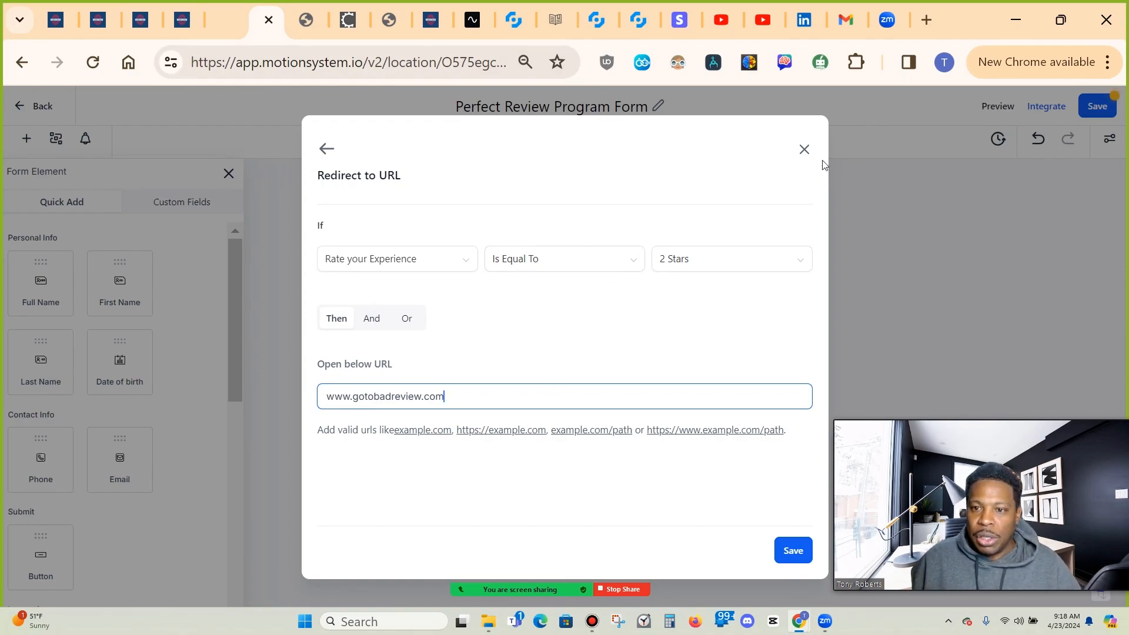
- Dismiss the unsaved redirect condition and preview the form with 1 Star chosen for Rate your Experience
click(910, 304)
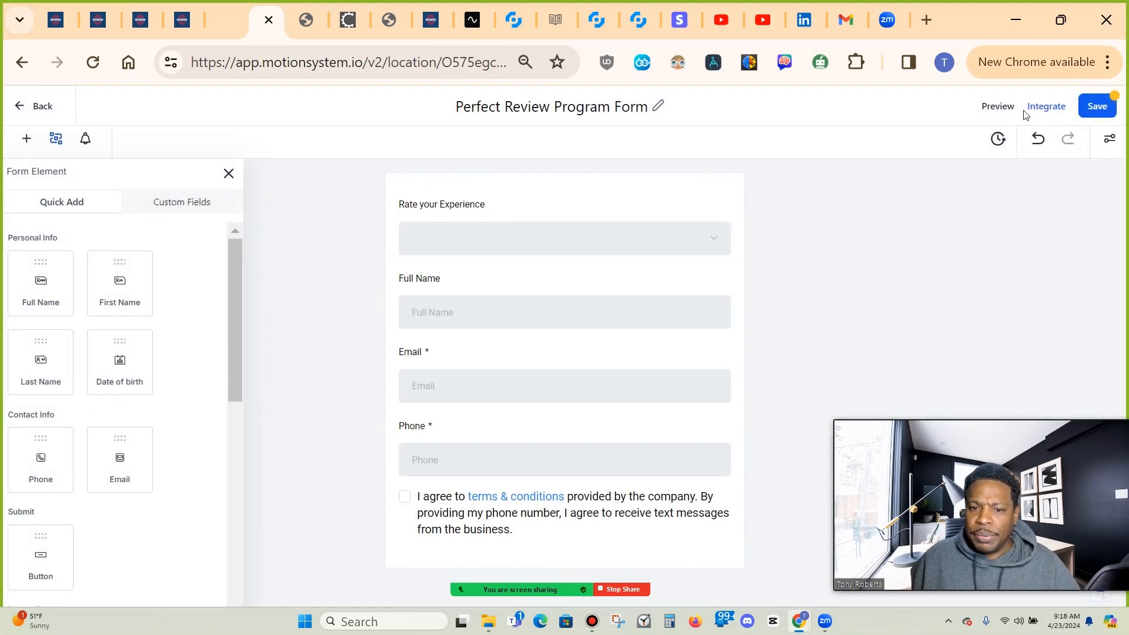
click(1000, 106)
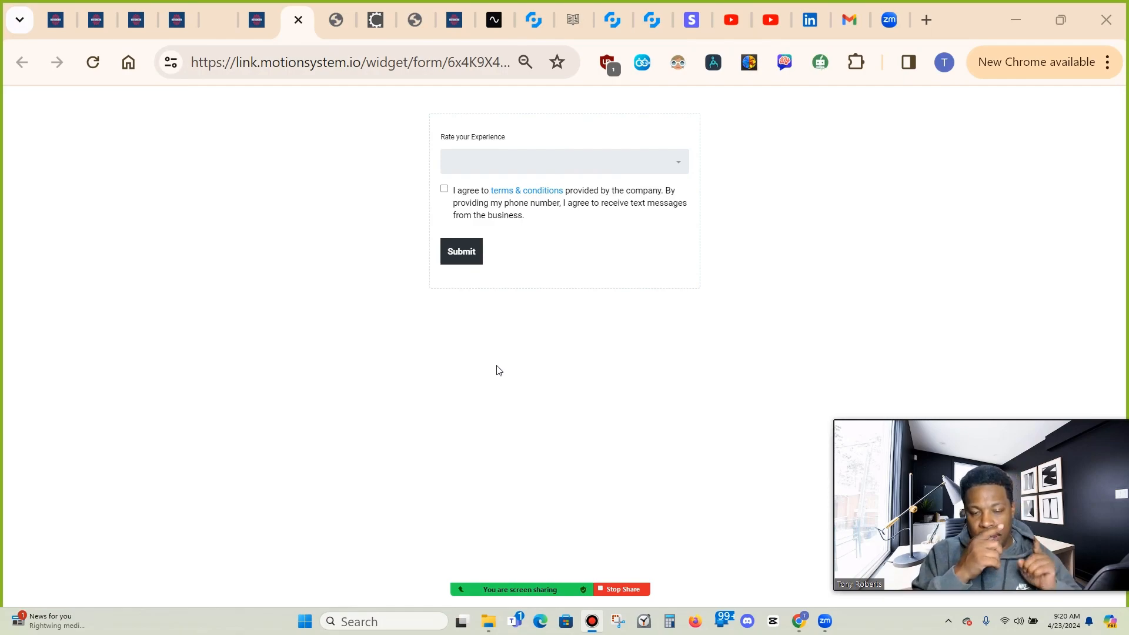
click(678, 167)
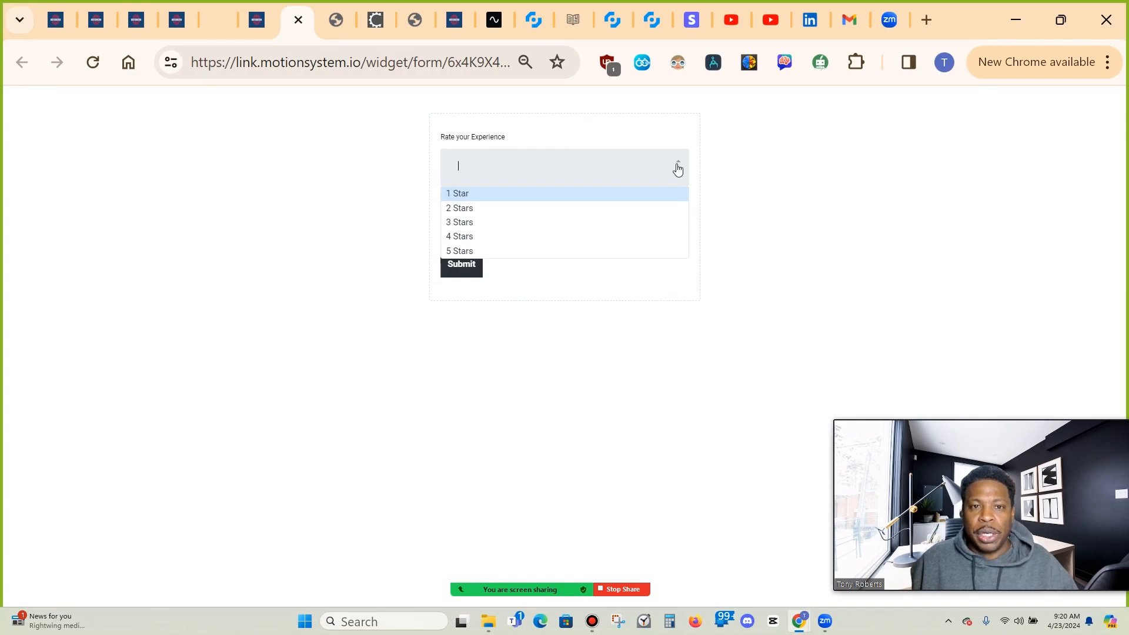
click(551, 198)
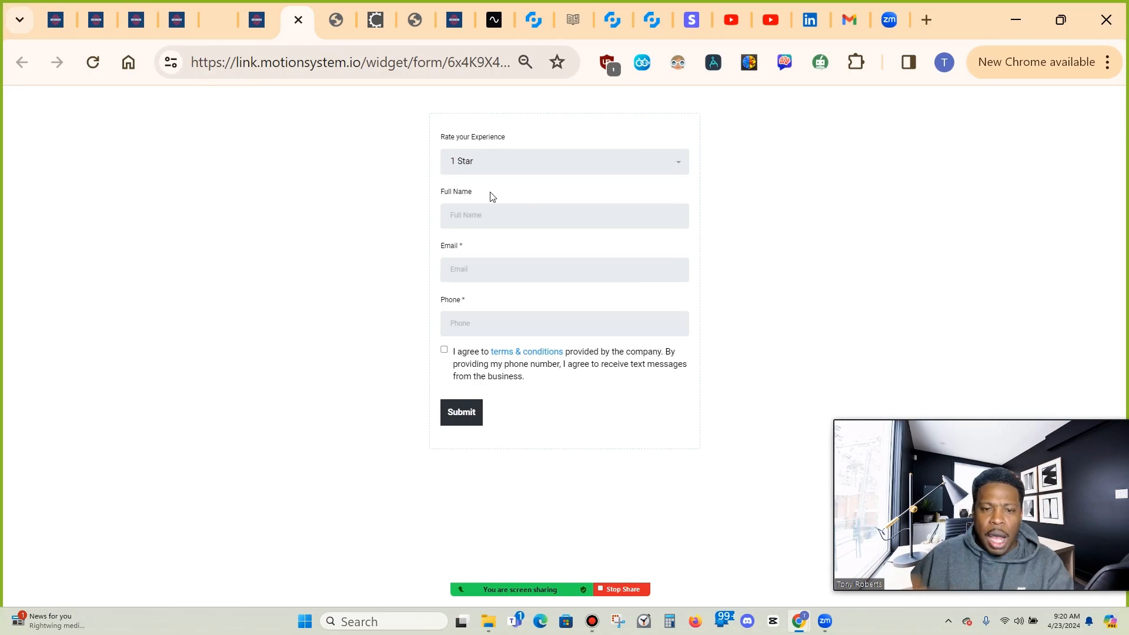
- Fill in the previewed form with a test respondent's full name, email and phone number
click(491, 216)
text(Tony Test)
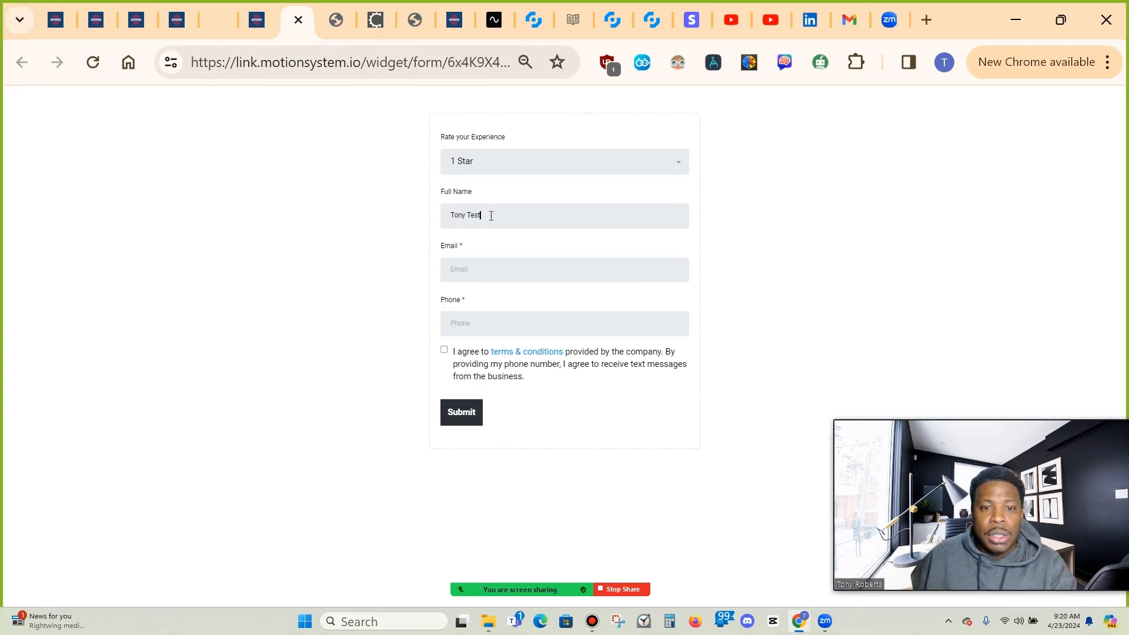
click(487, 265)
text(tewst)
key(BackSpace)
key(BackSpace)
key(BackSpace)
text(s)
text(t)
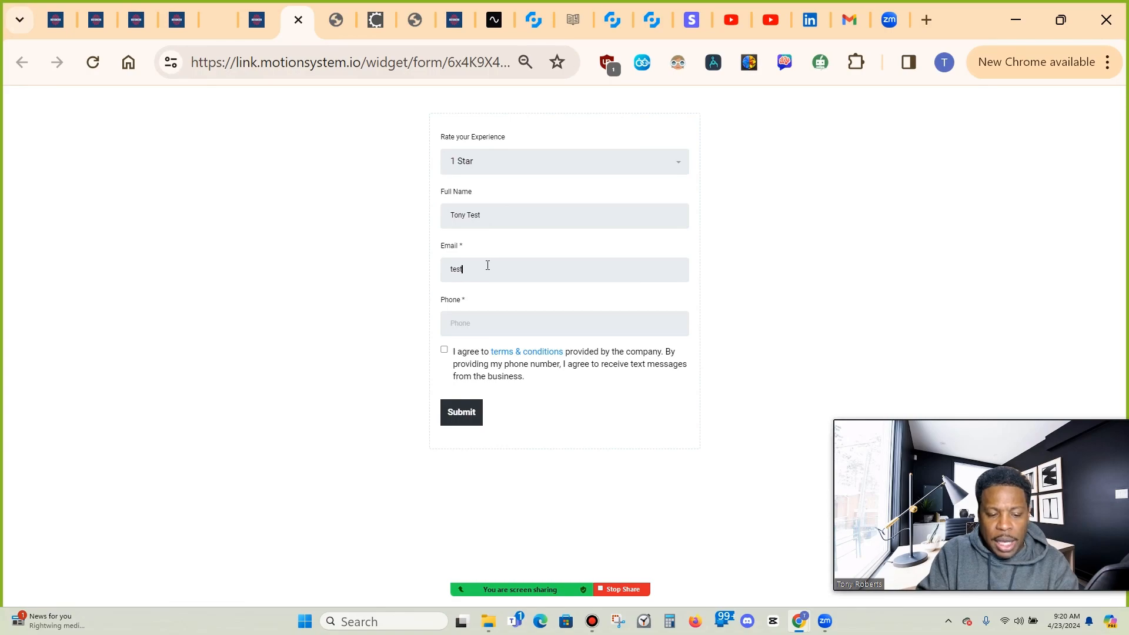
text(@test.com)
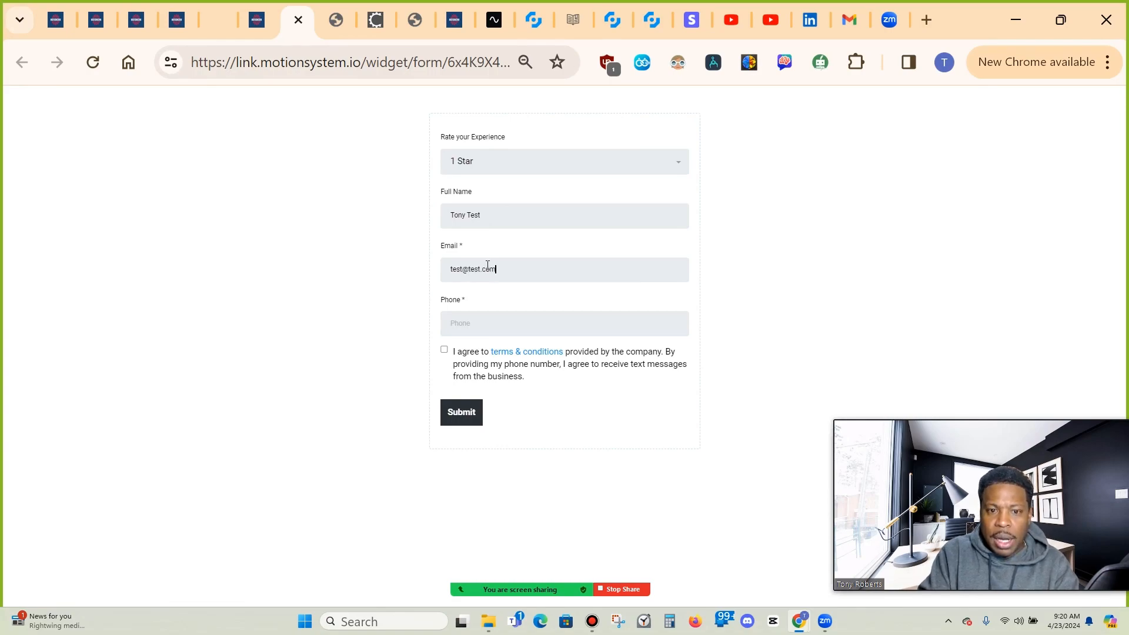
text(301 555)
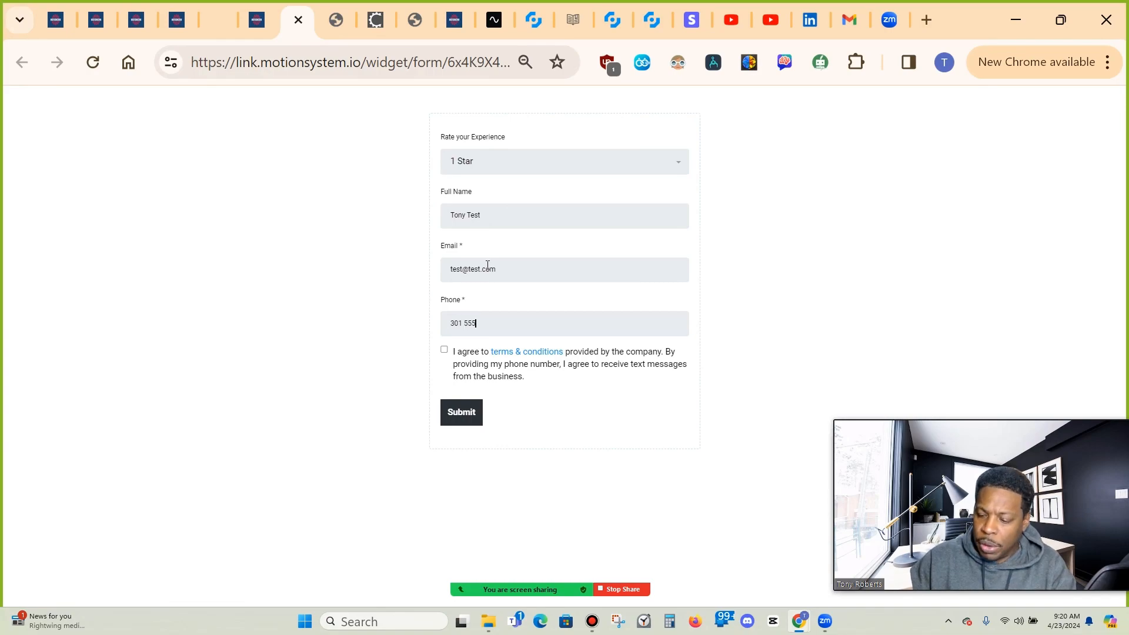
text(5656)
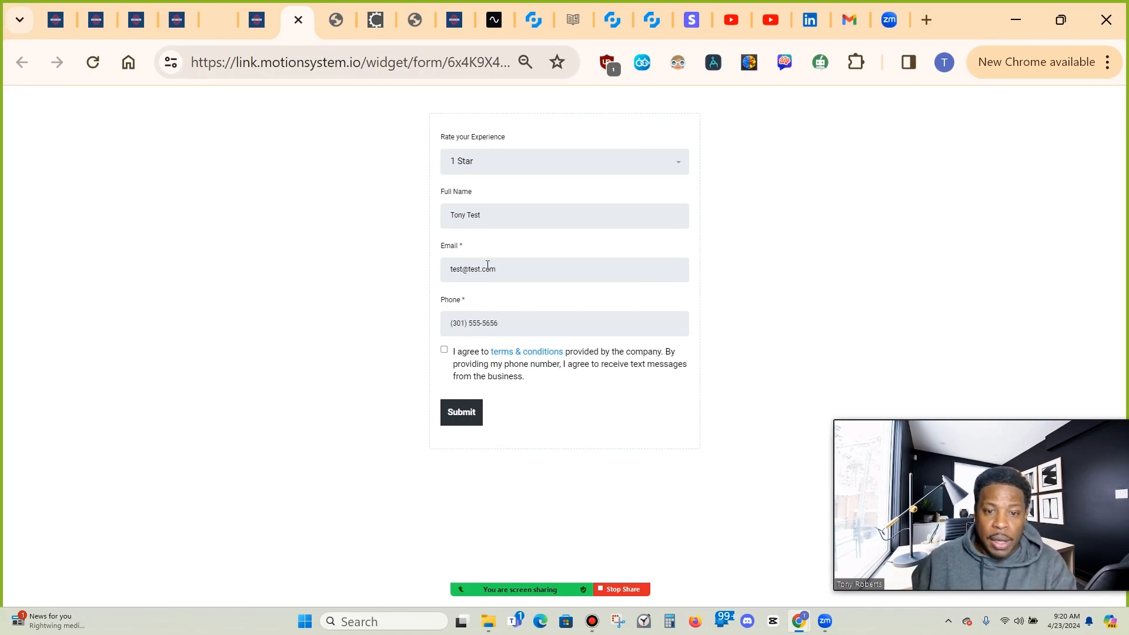
- Submit the test review with the terms & conditions accepted and play the video on the thank-you page
click(444, 349)
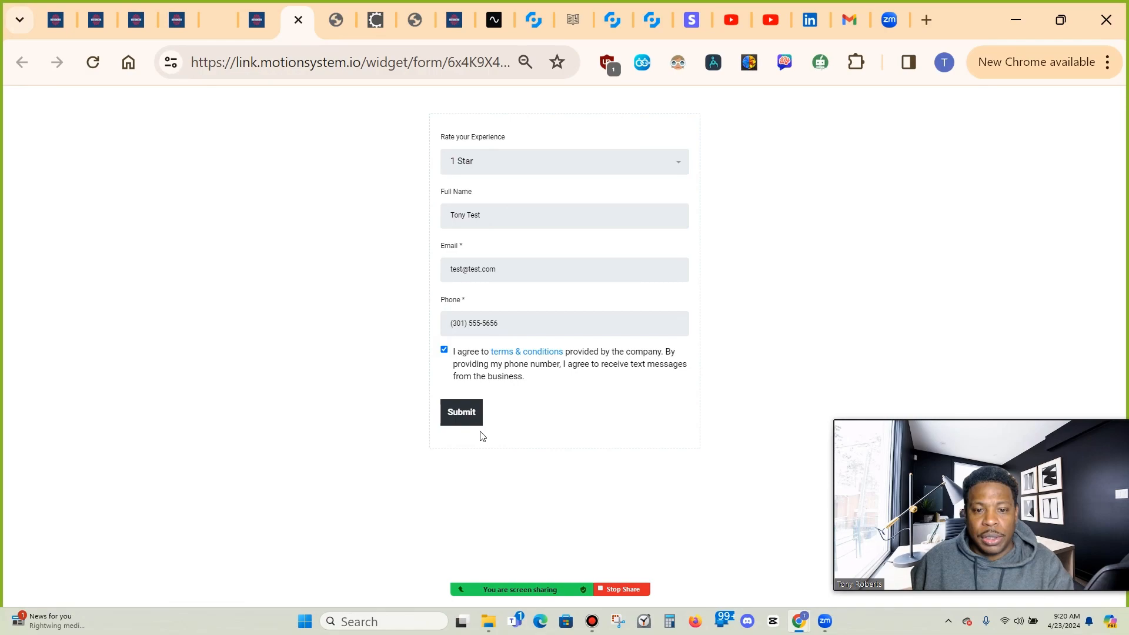
click(465, 412)
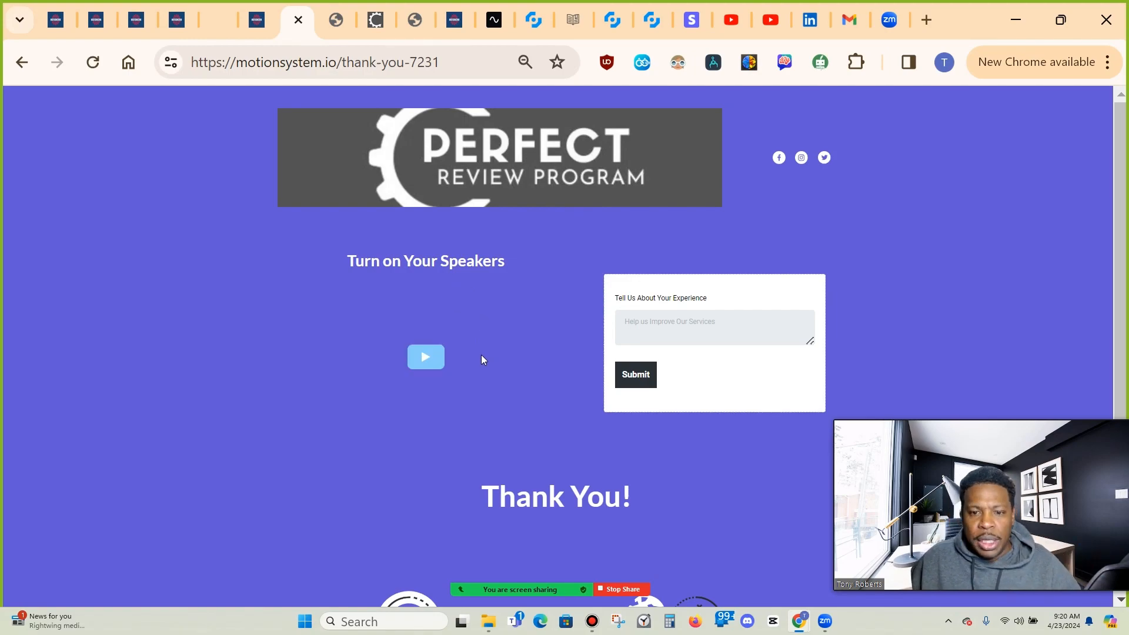
click(431, 359)
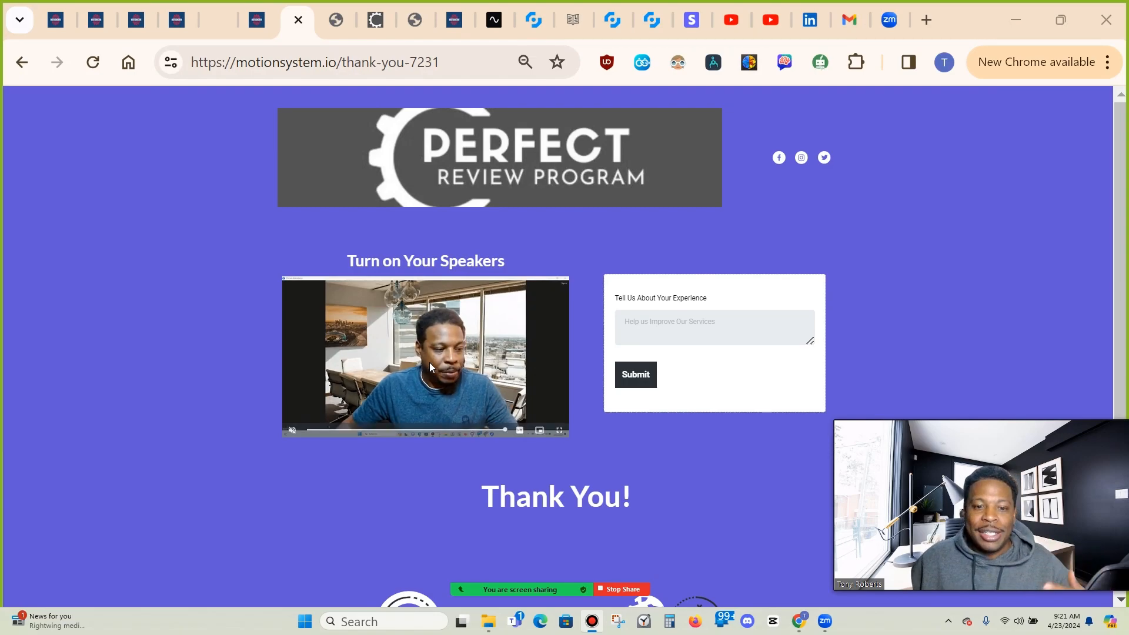
- Return to the form builder and review the existing Show Fields, Redirect to URL and Disqualify lead conditions
click(267, 26)
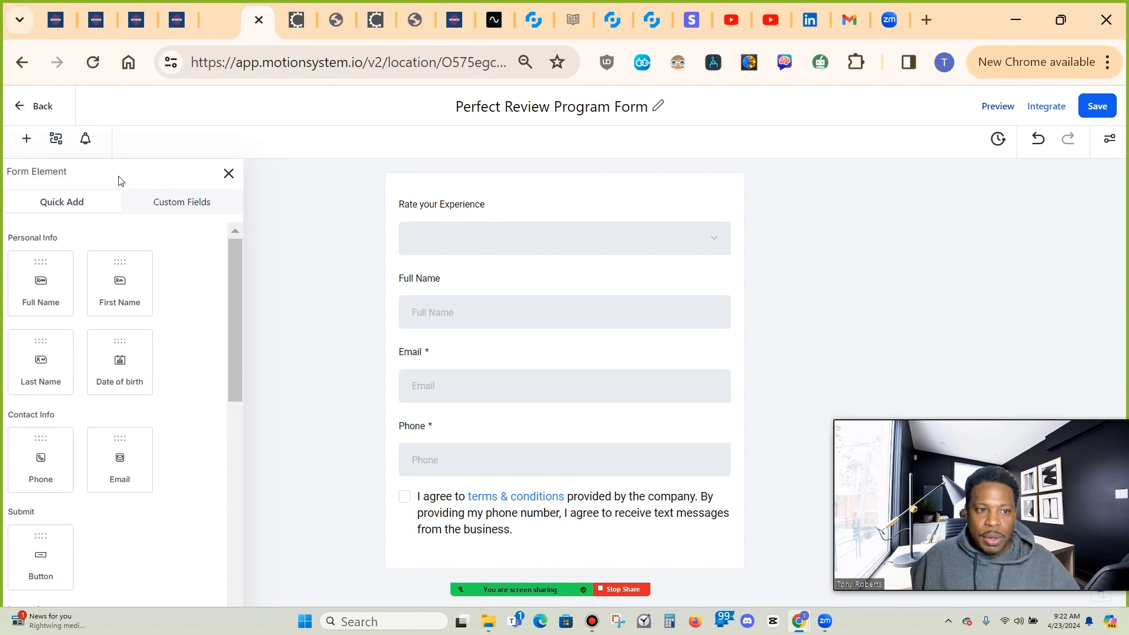
click(56, 139)
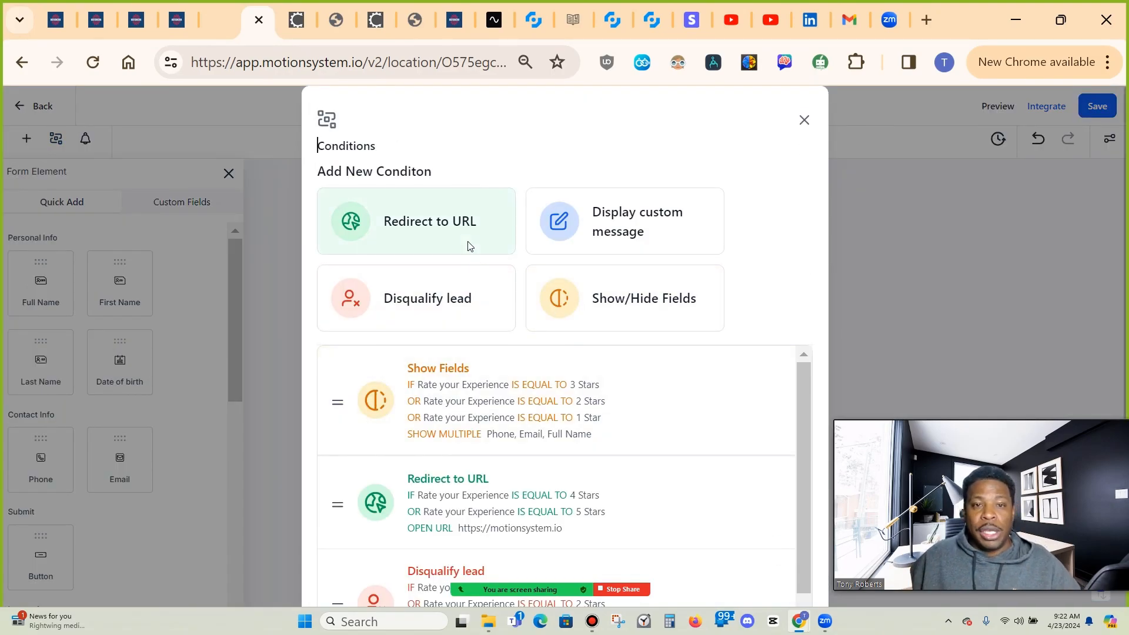
scroll(550, 318, down, 1)
scroll(553, 323, down, 2)
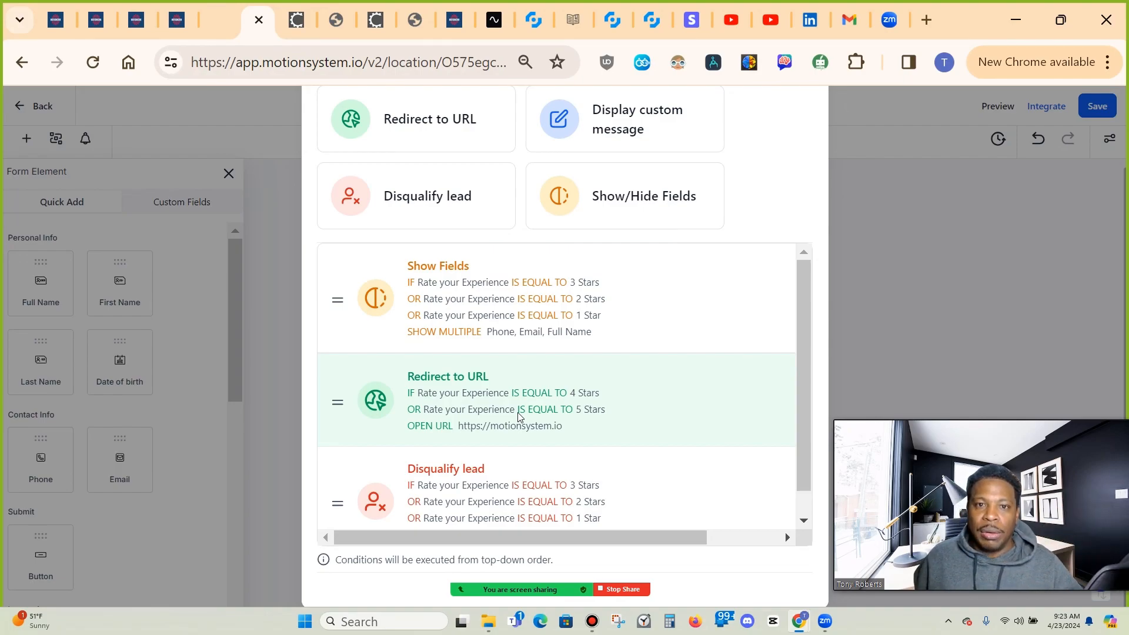
scroll(519, 416, down, 1)
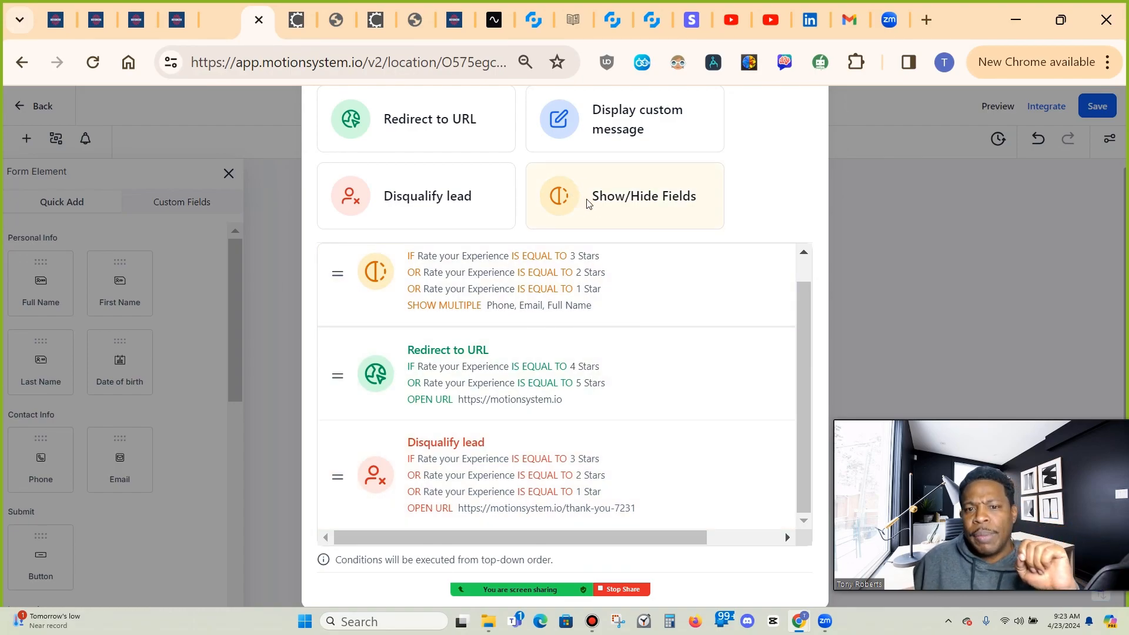
- Start a Show/Hide Fields condition that applies if Rate your Experience Is Equal To 1 Star
click(619, 201)
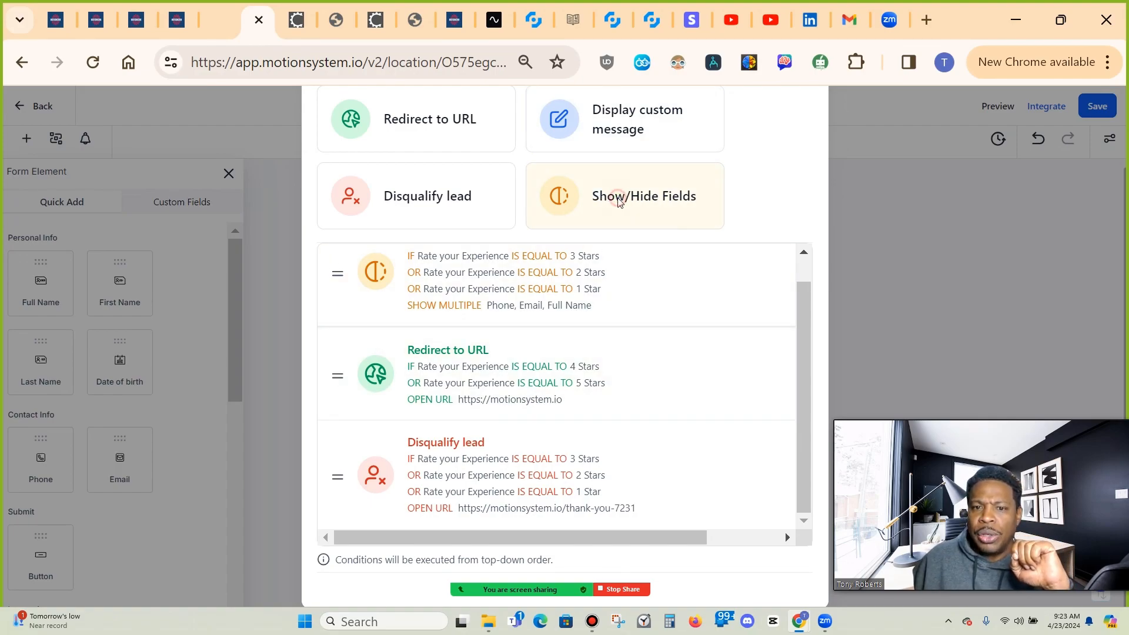
click(370, 261)
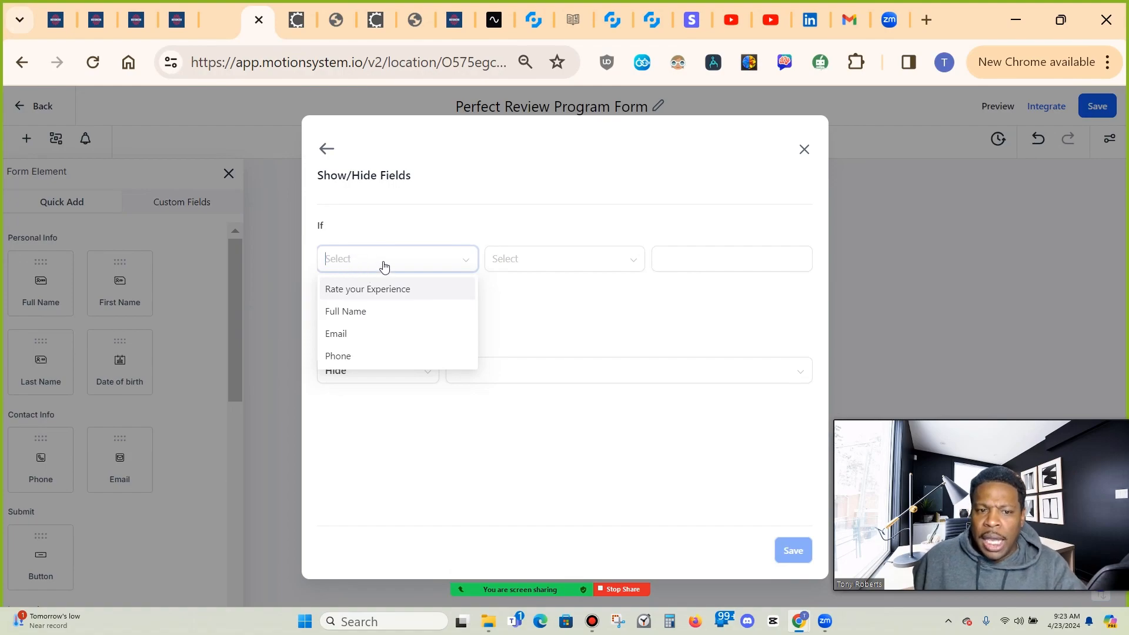
click(408, 290)
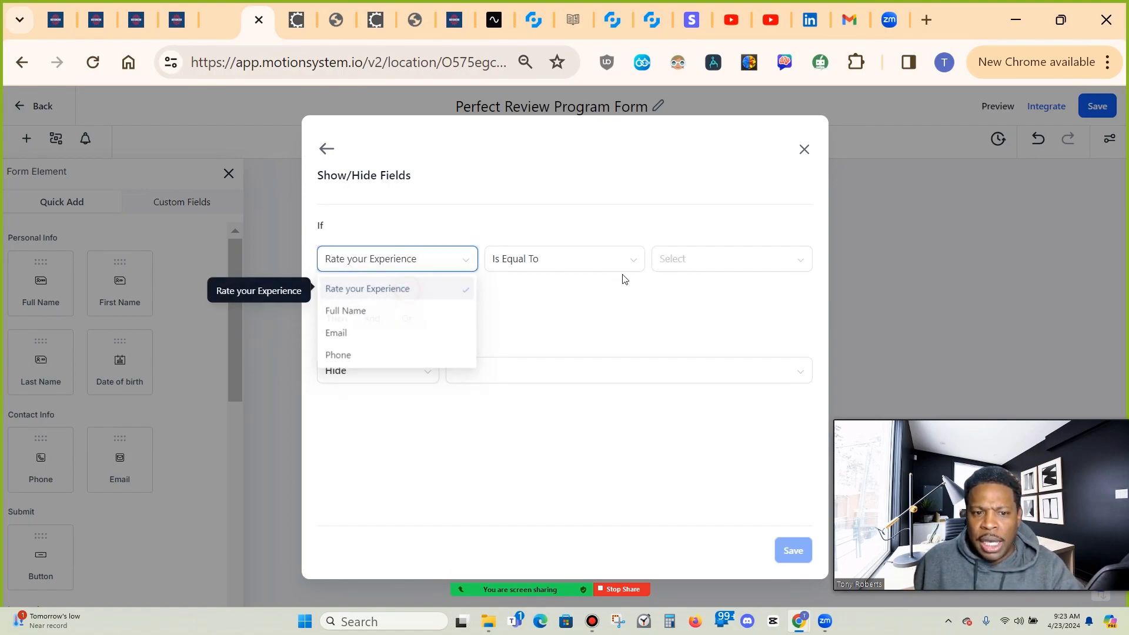
click(698, 257)
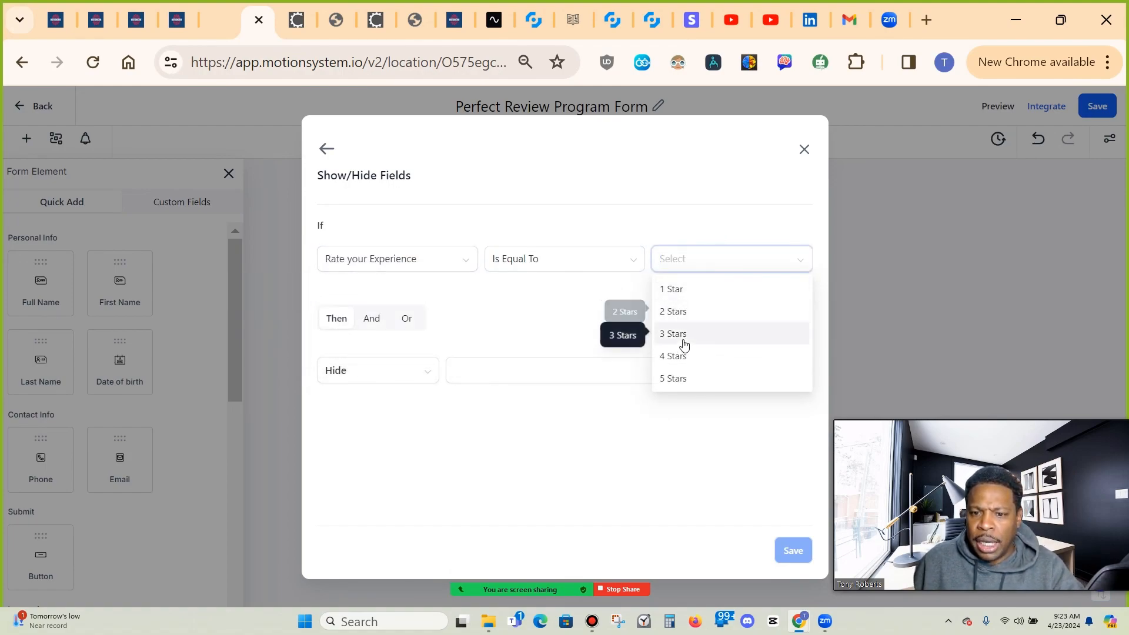
click(675, 290)
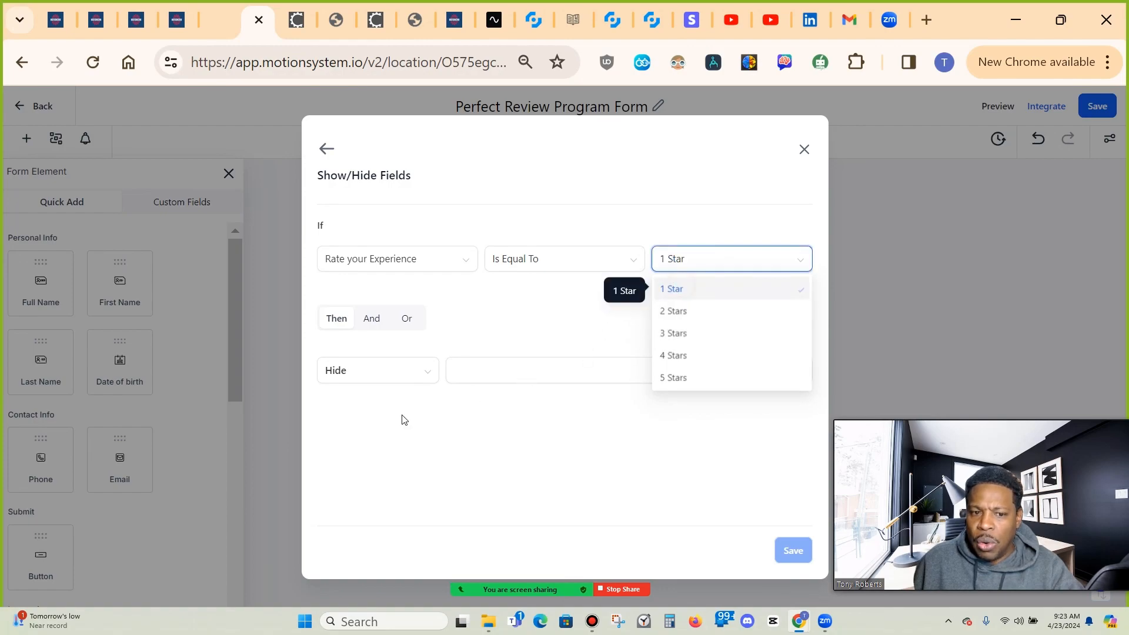
- Set the condition to Show Multiple with Full Name, Email and Phone, and close it without saving
click(425, 377)
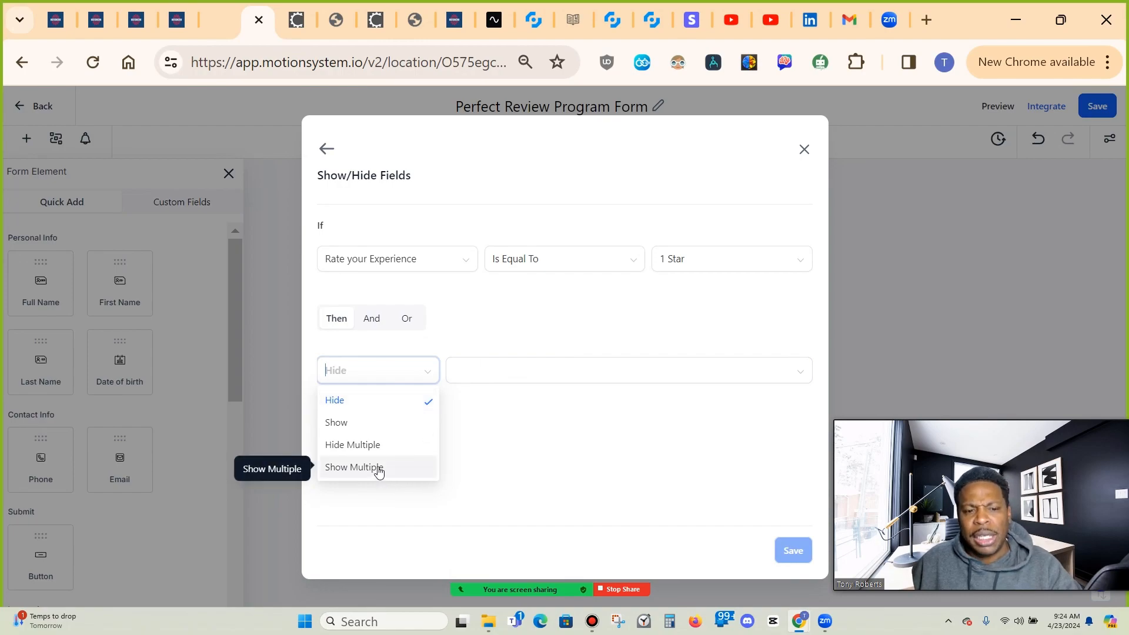
click(380, 469)
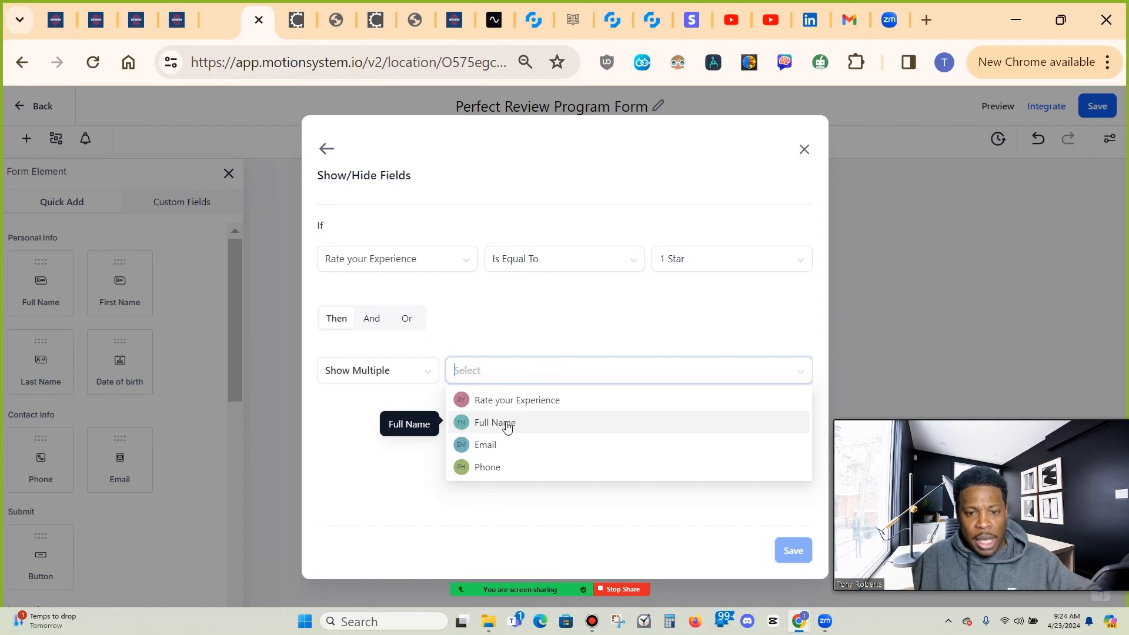
click(508, 427)
click(510, 447)
click(511, 468)
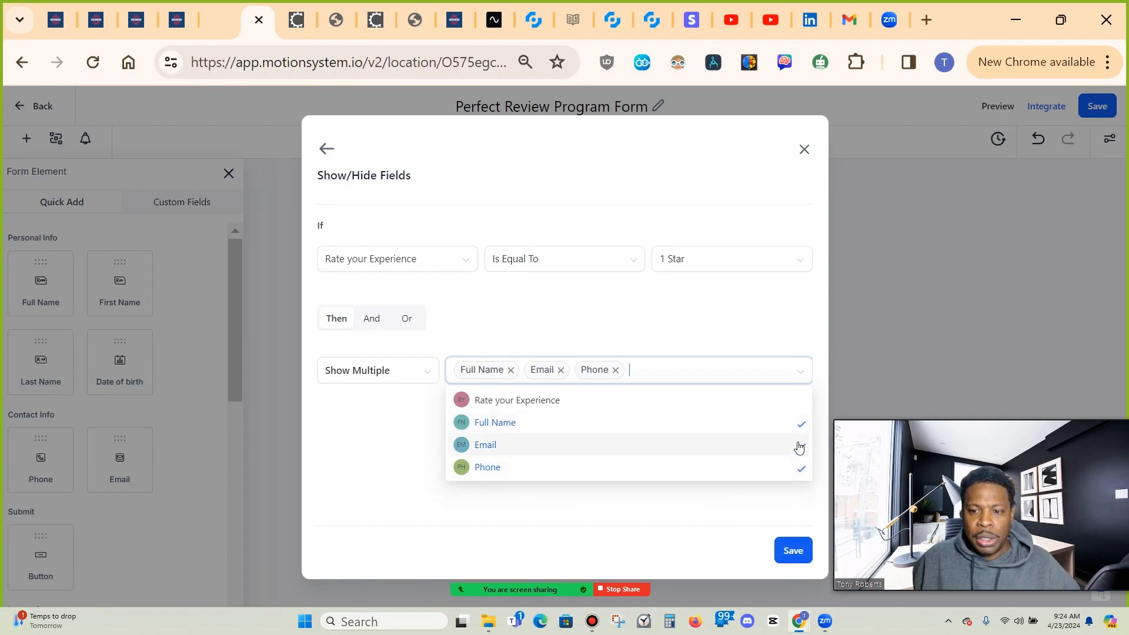
click(410, 445)
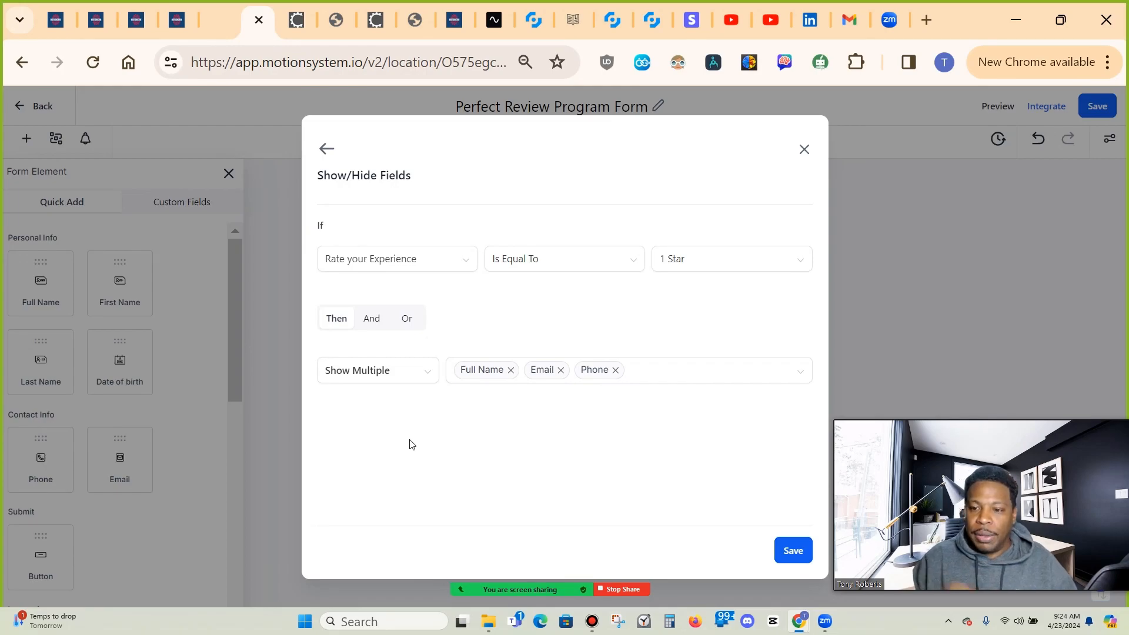
click(806, 151)
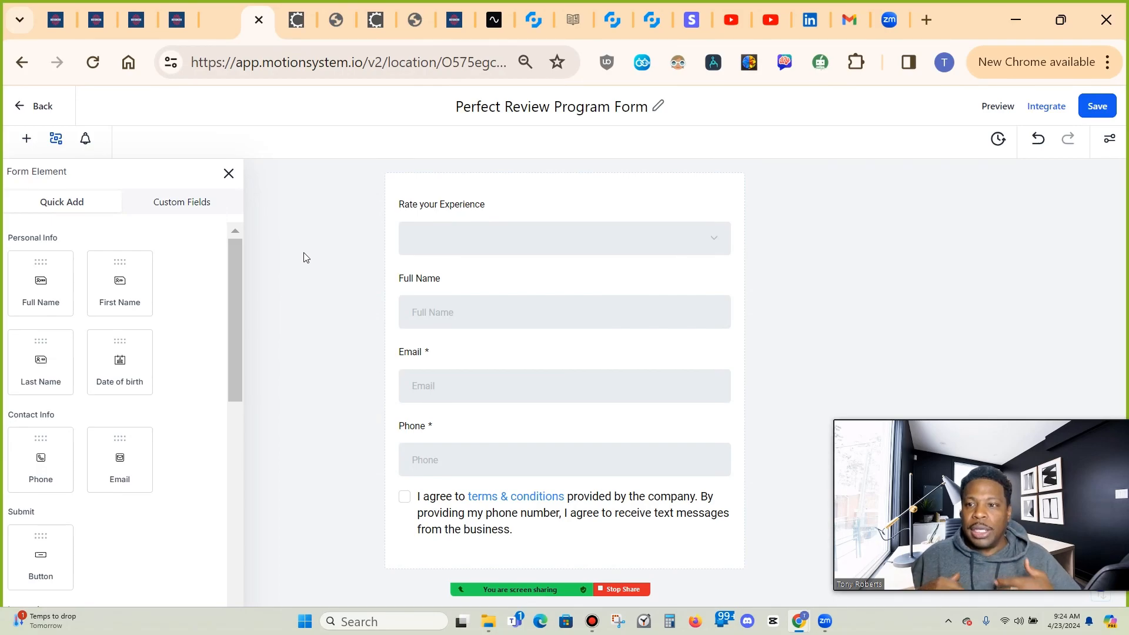
- View the blank Show/Hide Fields condition options and close them without saving
click(56, 138)
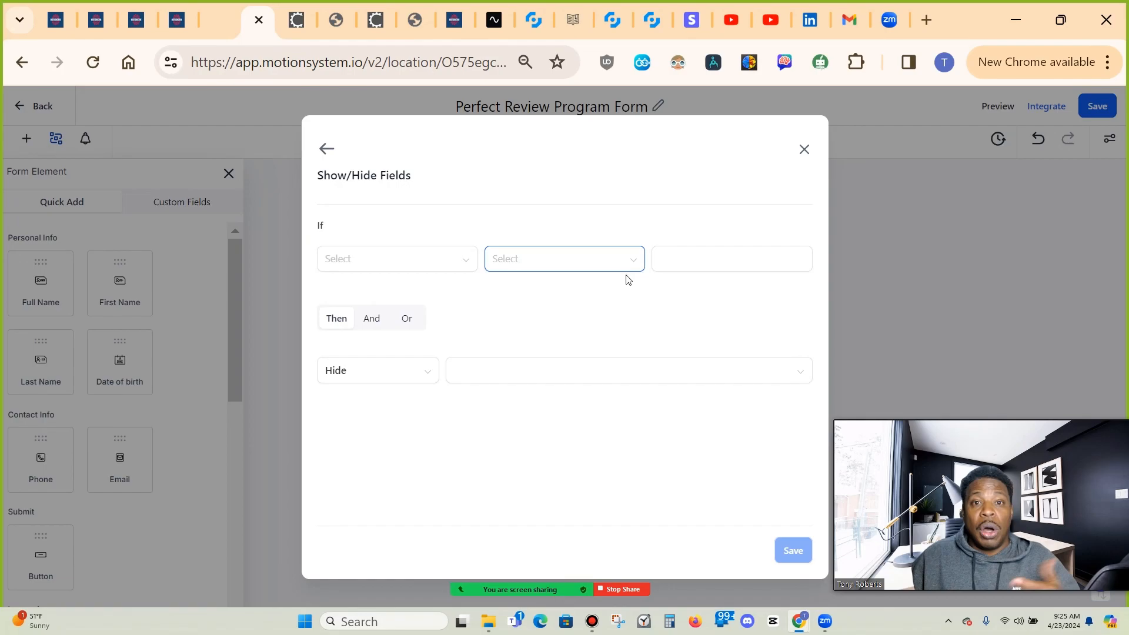
click(804, 149)
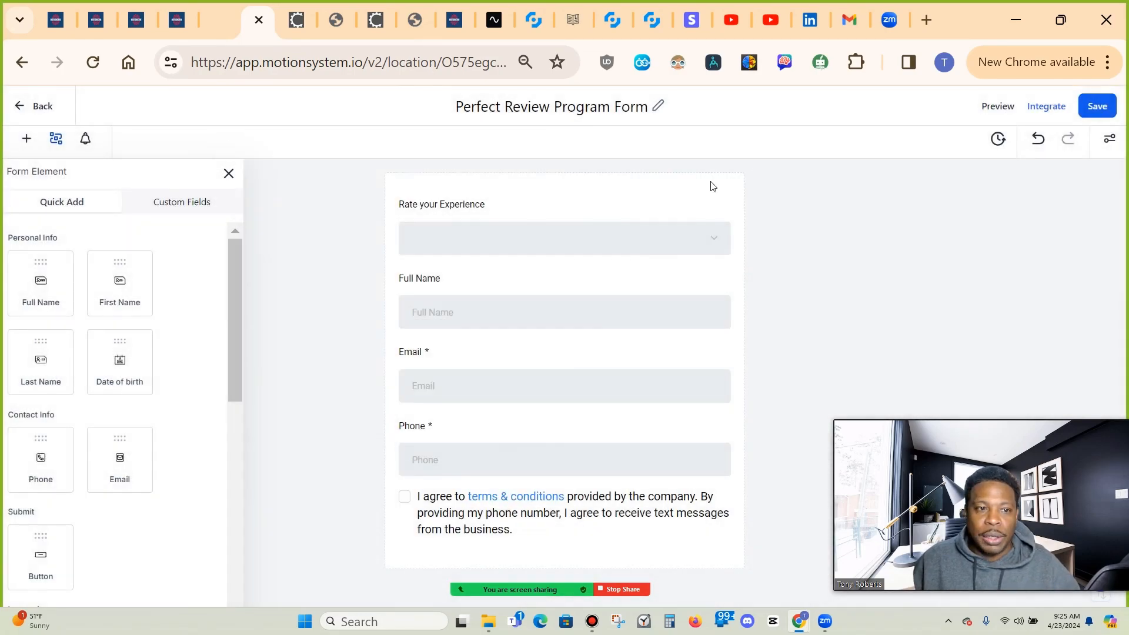
- Leave the review form and create a new form from scratch
click(40, 108)
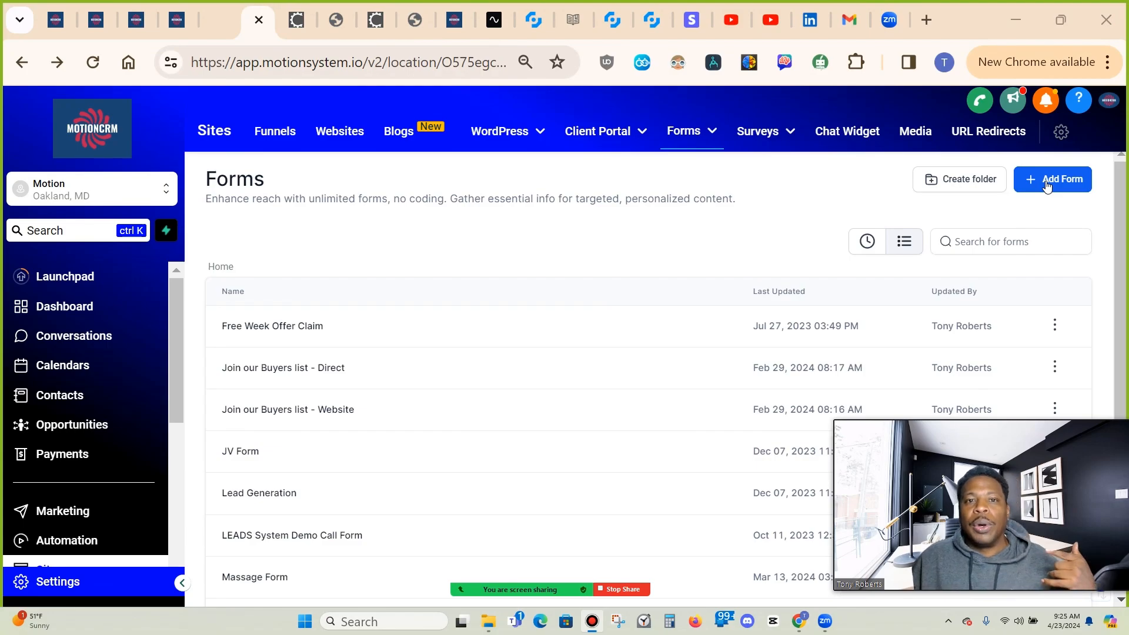
click(1053, 180)
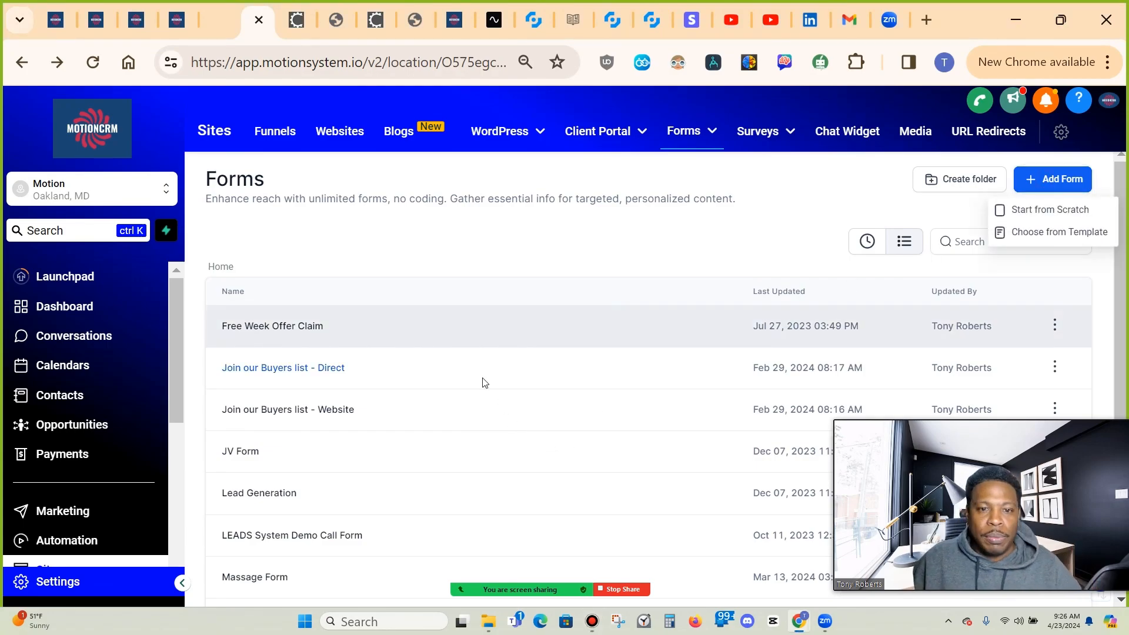
click(1060, 210)
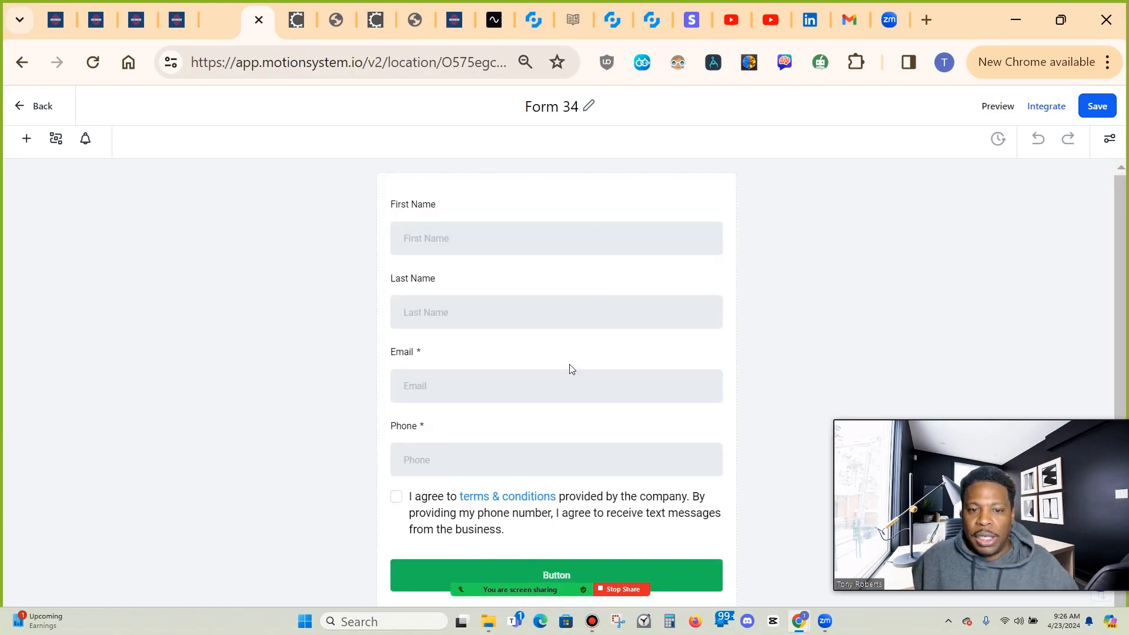
- Place the Lead Details custom field Urgency to Close? below Phone in the new form and select it
click(25, 140)
click(179, 205)
click(77, 263)
drag(231, 423, 238, 547)
scroll(241, 470, down, 4)
drag(94, 438, 459, 483)
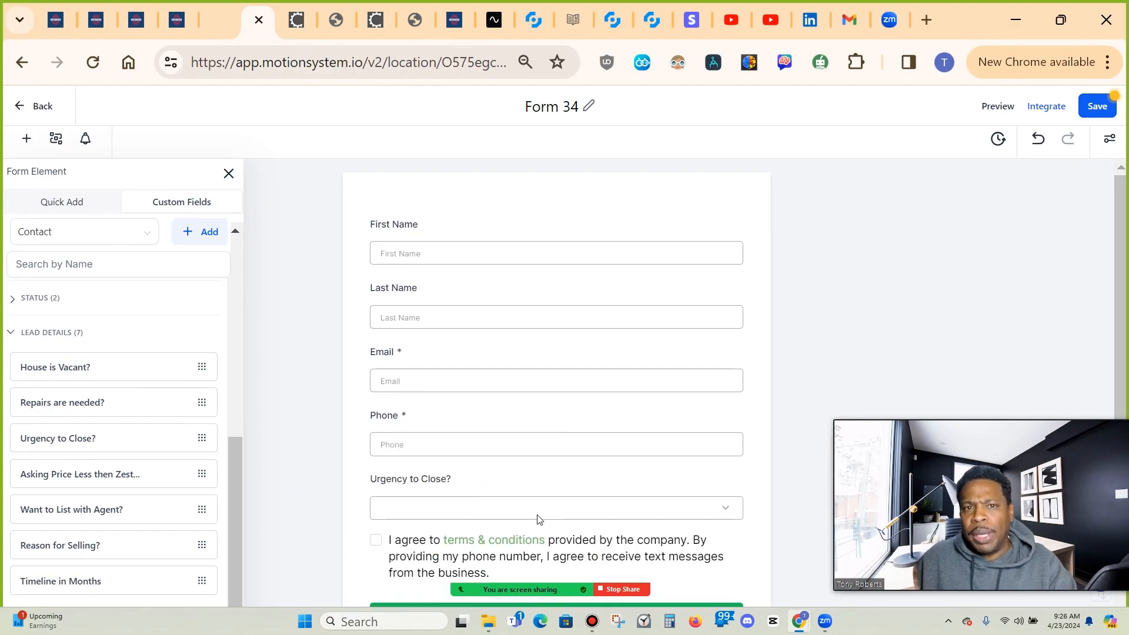
click(717, 510)
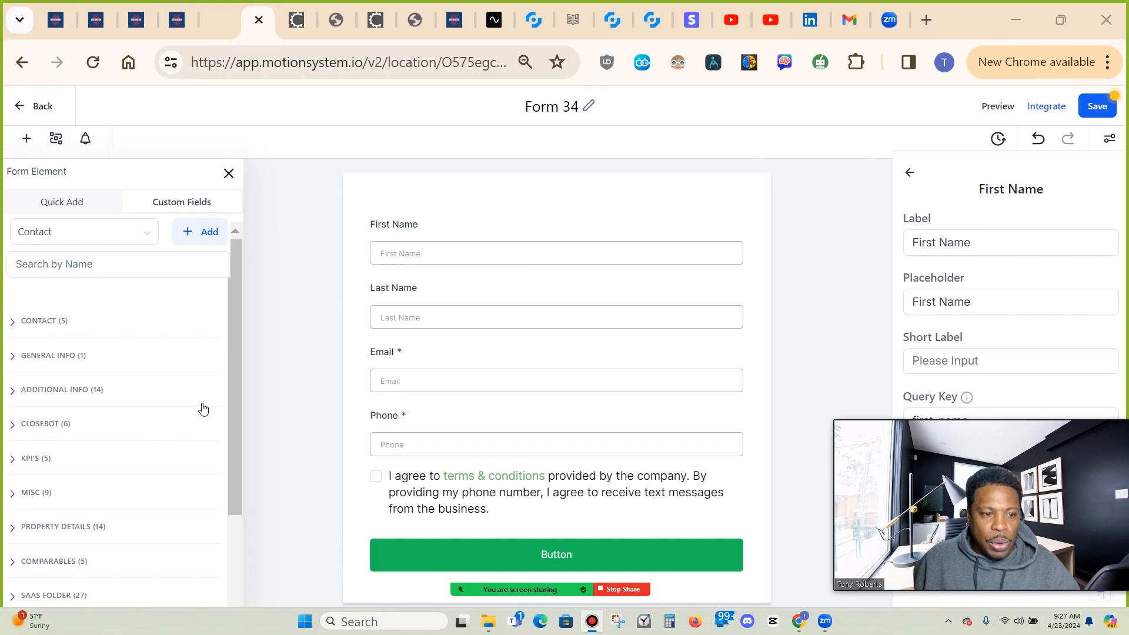
- Add the KPI'S custom field Number of Calls Made below Phone in the form
click(38, 463)
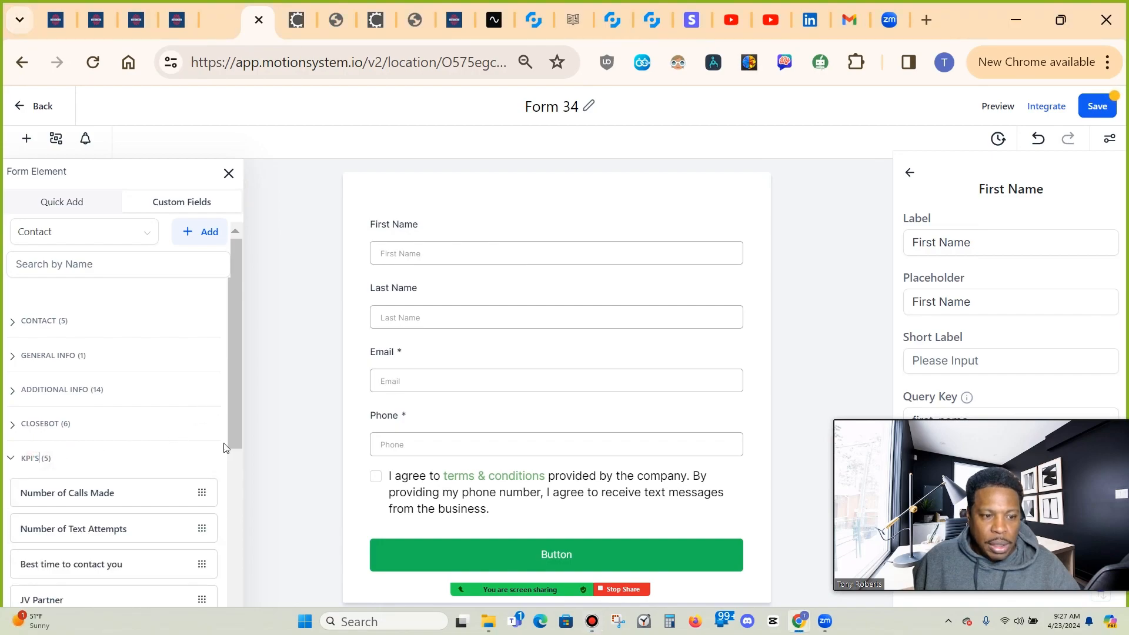
drag(136, 496, 518, 480)
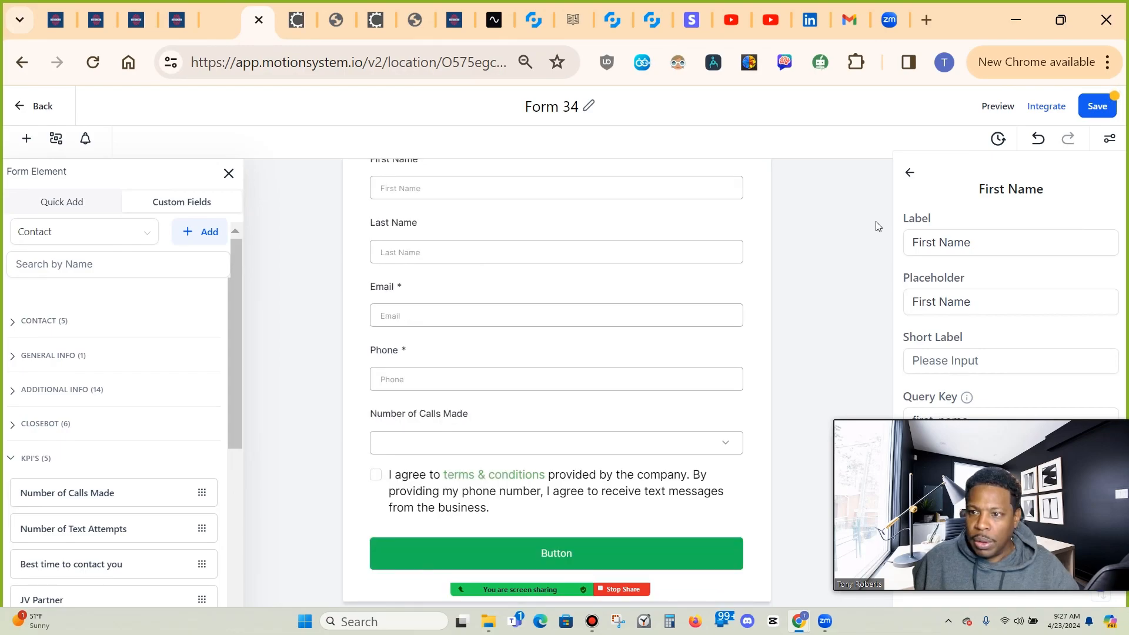
- Save the form and start a Disqualify lead condition for when Number of Calls Made Is Equal To 2
click(1096, 106)
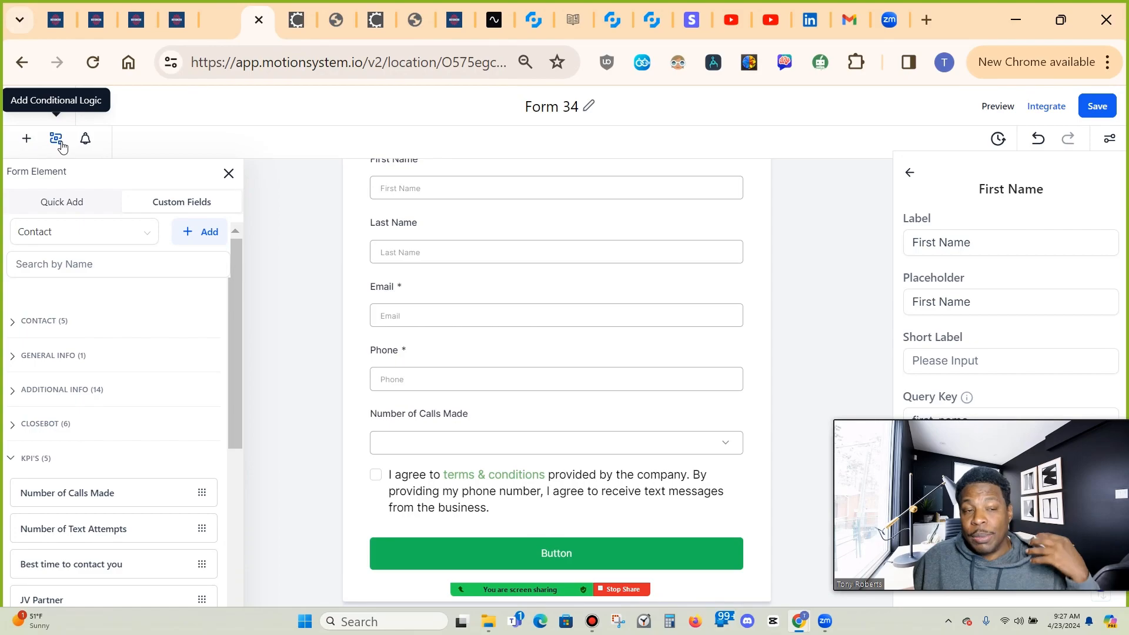
click(62, 141)
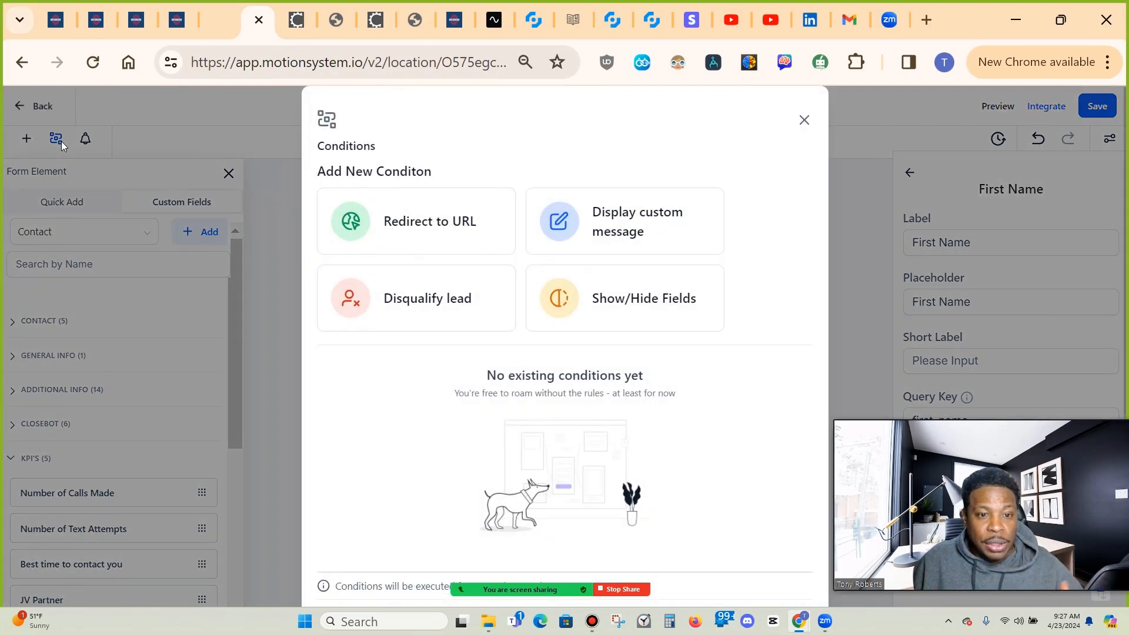
click(430, 302)
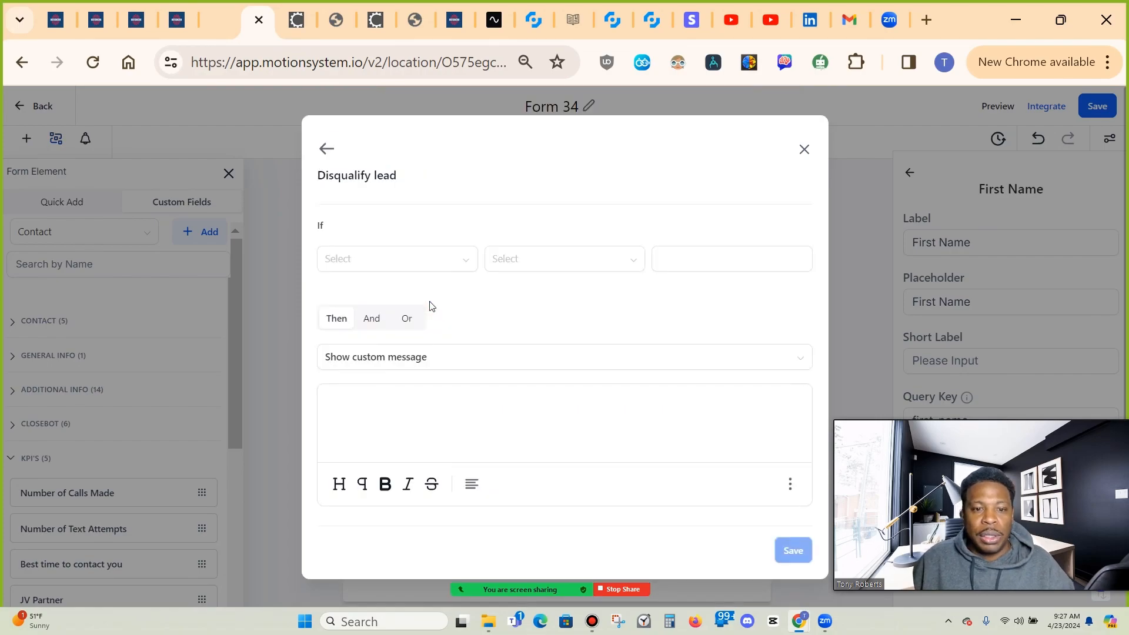
click(461, 270)
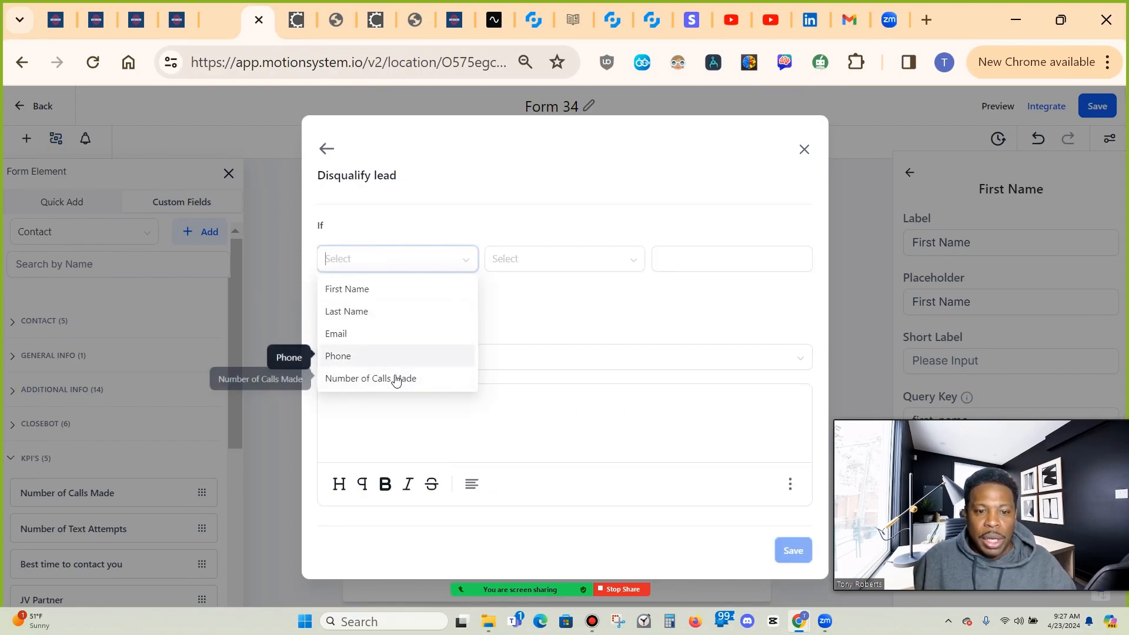
click(395, 378)
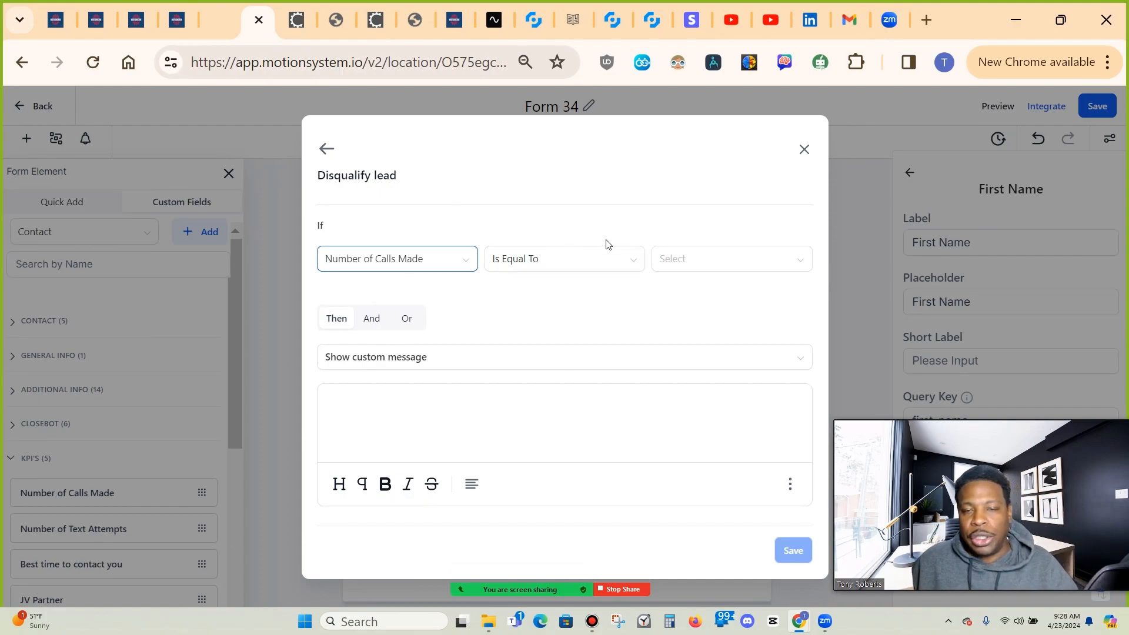
click(738, 269)
click(667, 314)
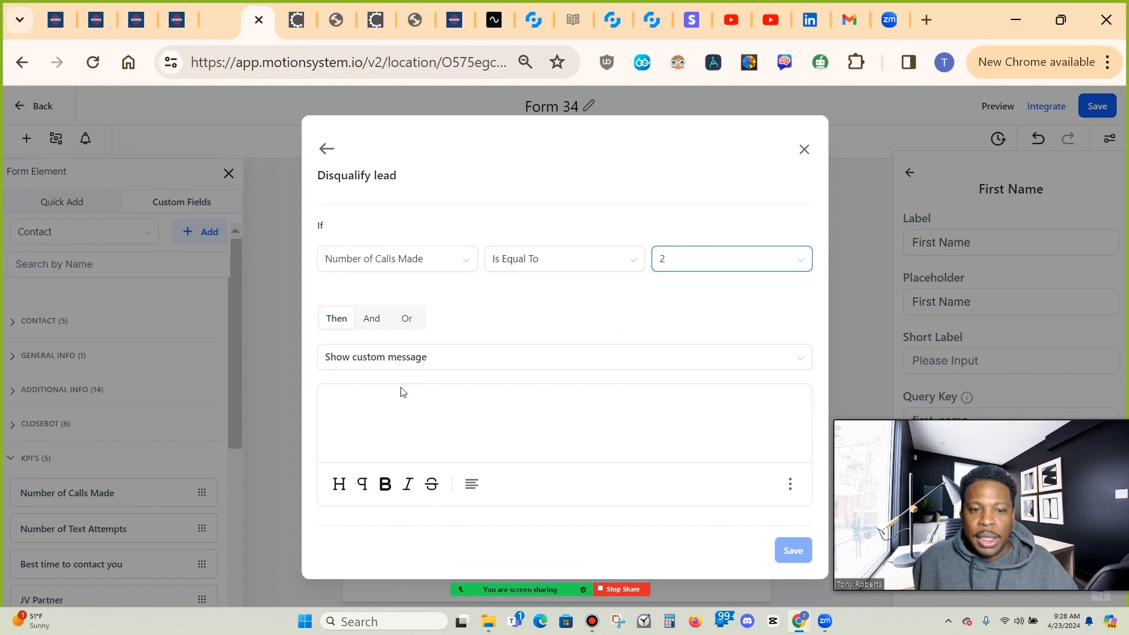
- Enter the custom message "Thanks for your time. You do not make the cut" for the disqualified lead and save the condition
click(490, 396)
text(S)
key(BackSpace)
text(Thank)
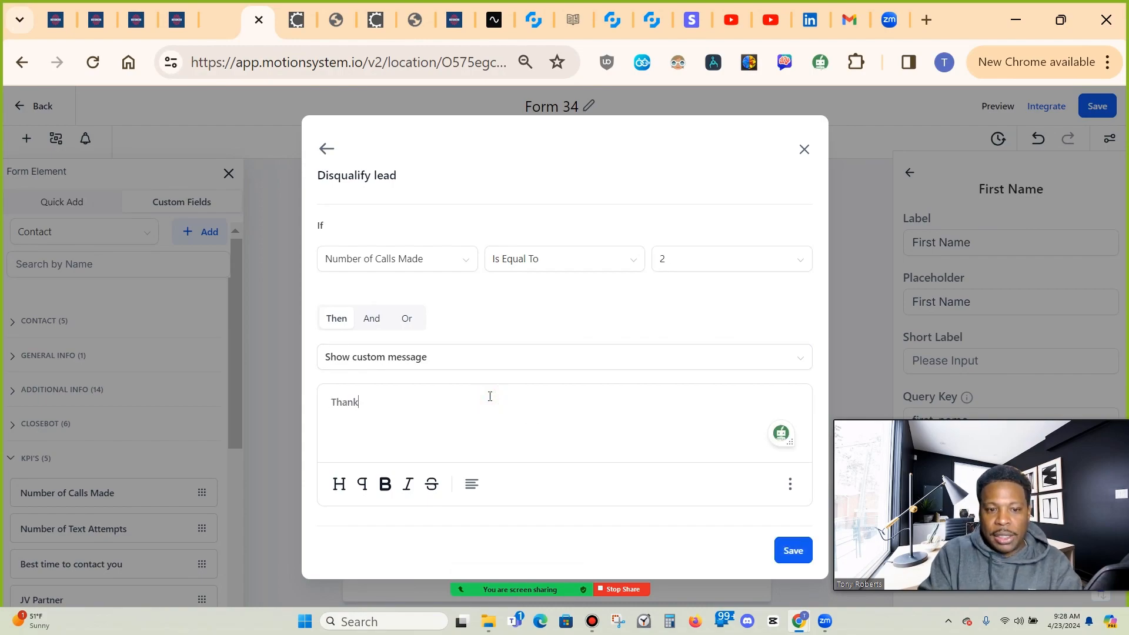
text(s for your t)
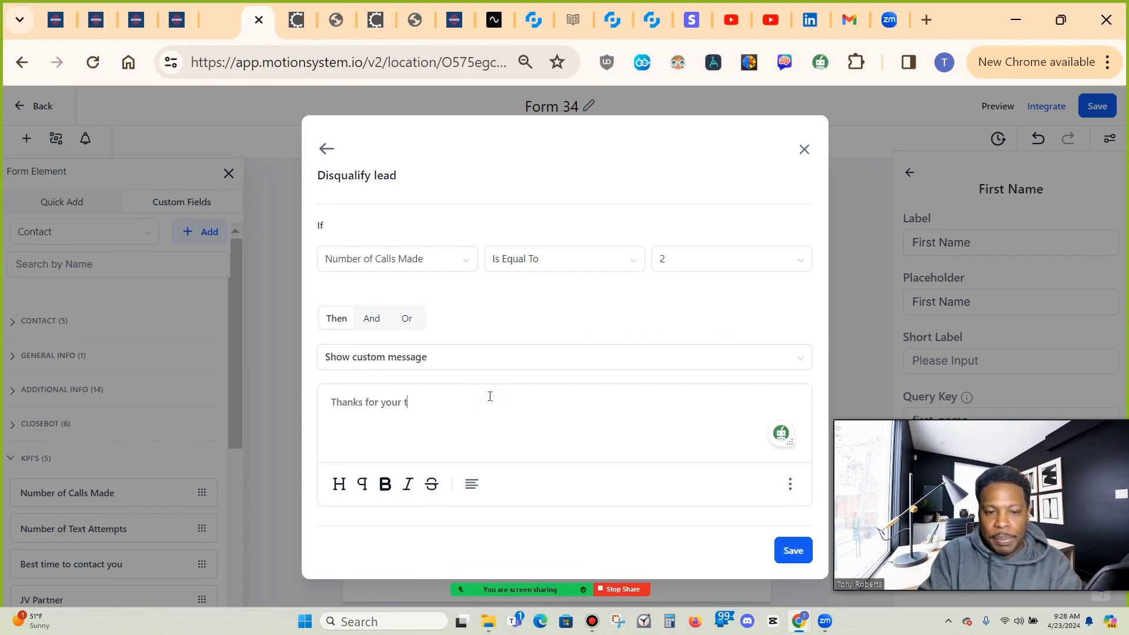
text(ime.  You do not ma)
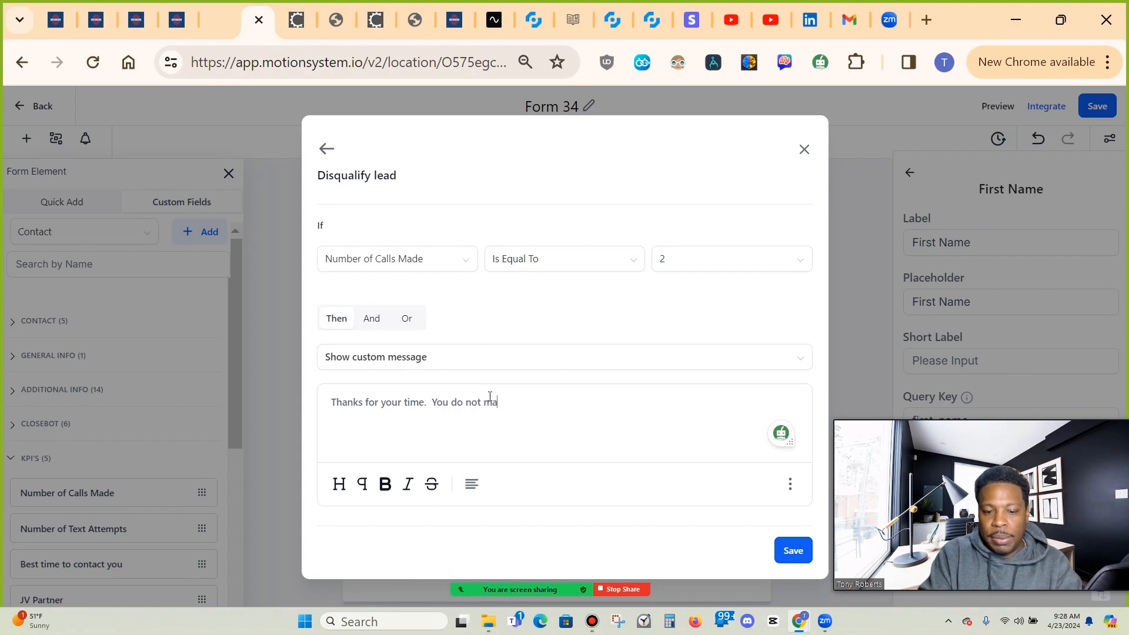
text(ke the cut)
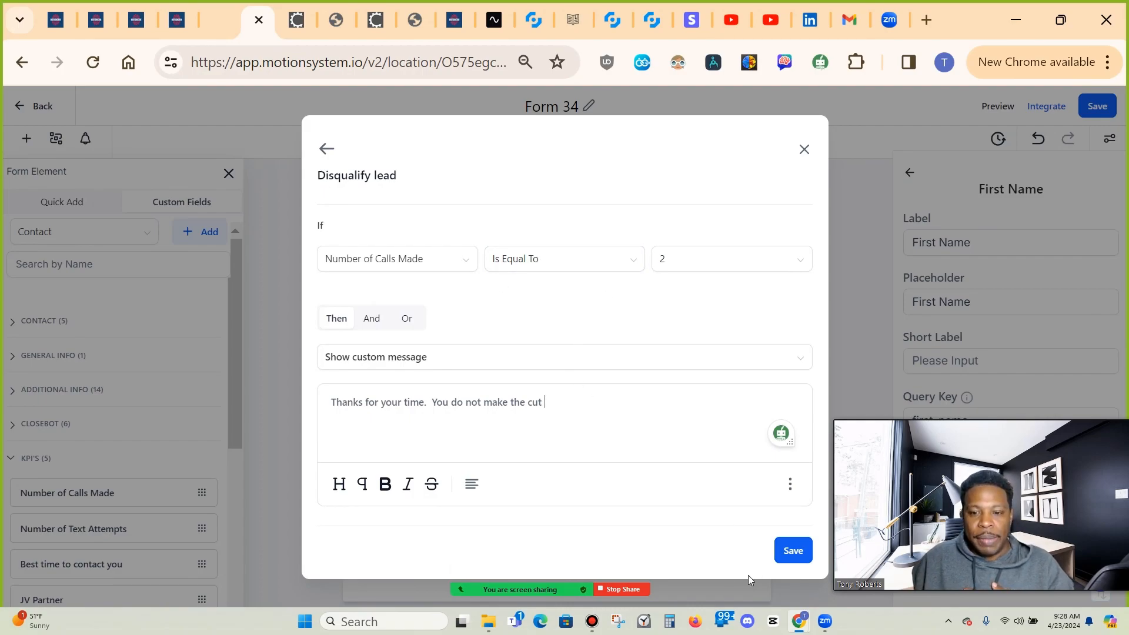
click(787, 550)
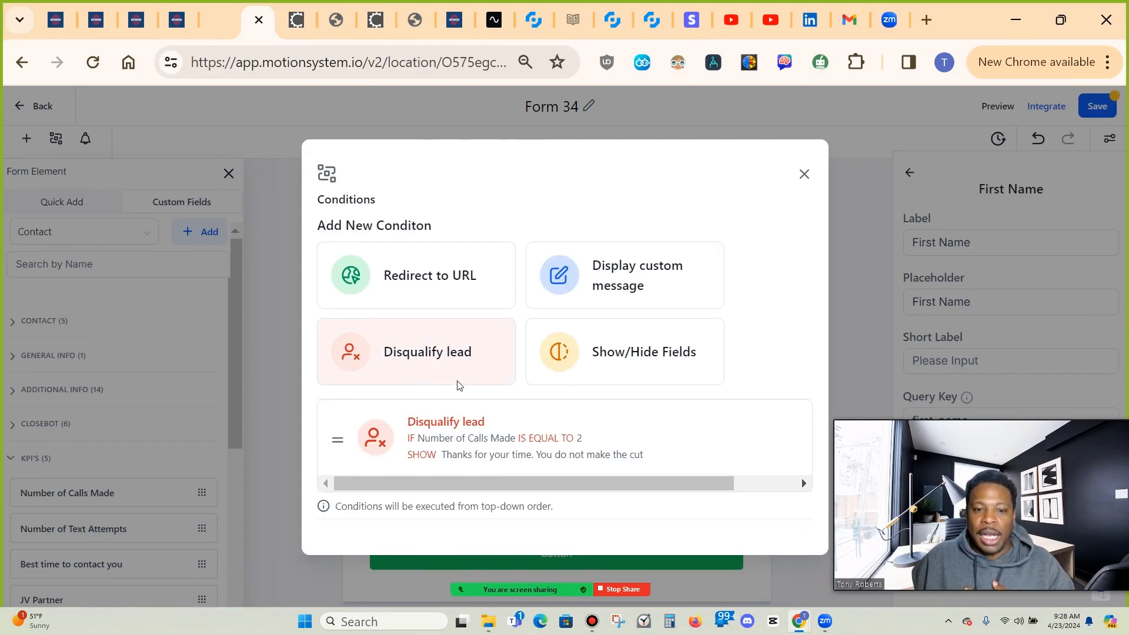